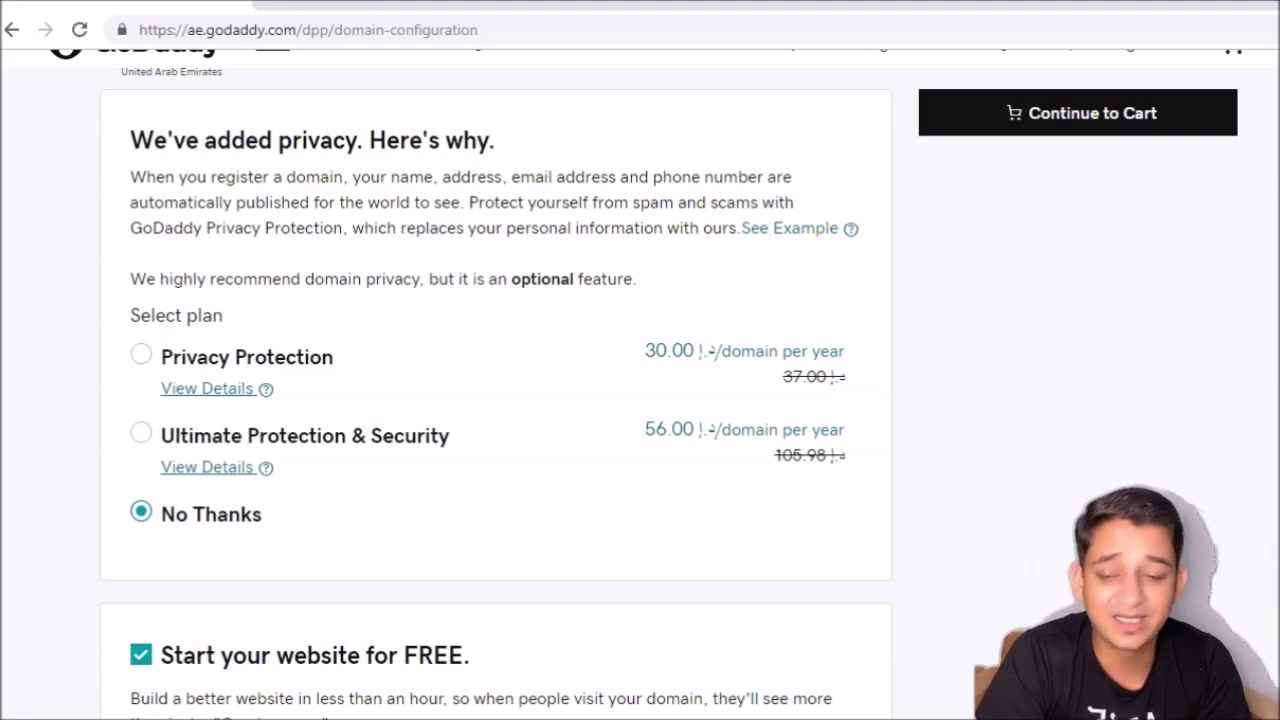
- Review the optional website, Linux hosting and email add-ons for mydubai.life and continue to the cart
scroll(496, 400, "down", 5)
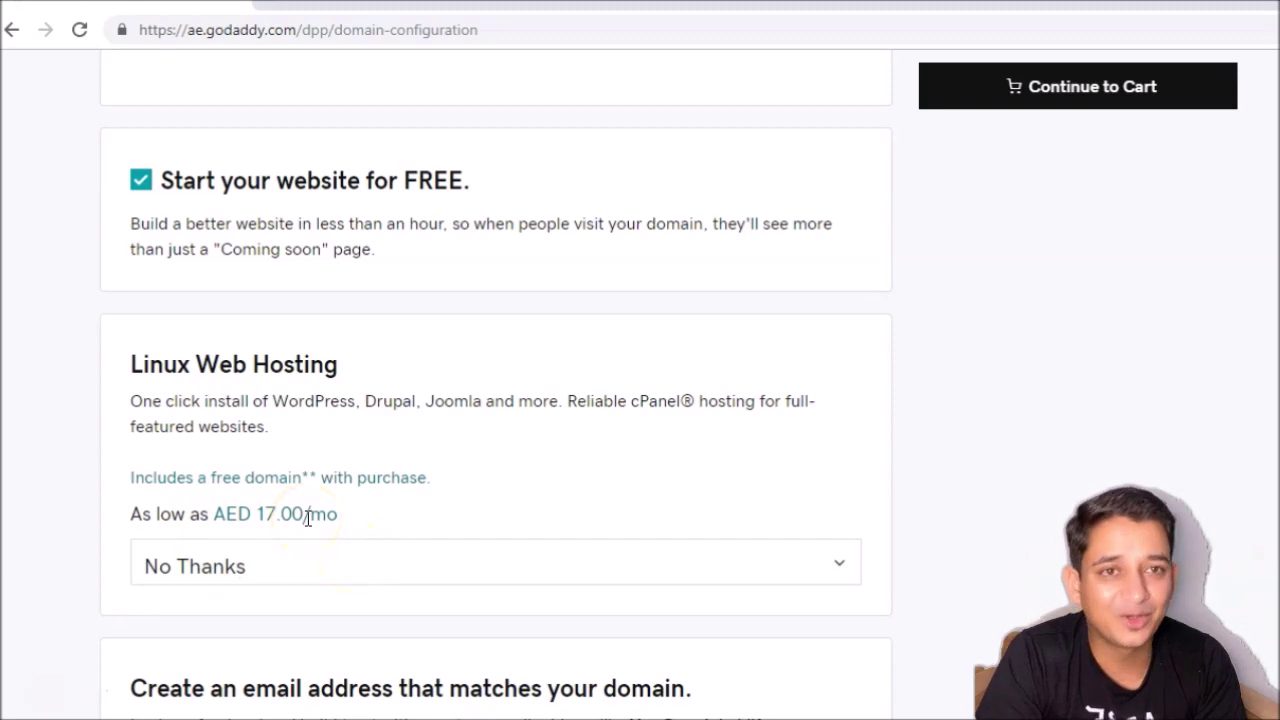
scroll(603, 325, "down", 3)
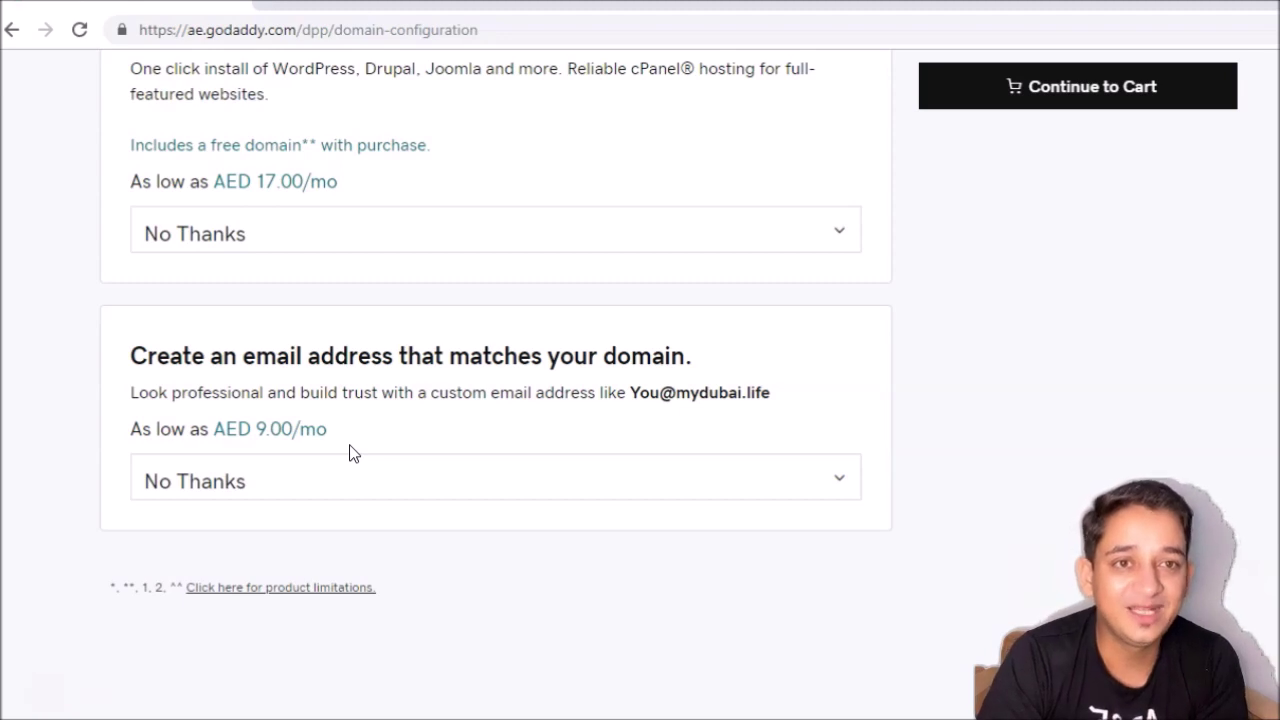
scroll(1203, 390, "up", 2)
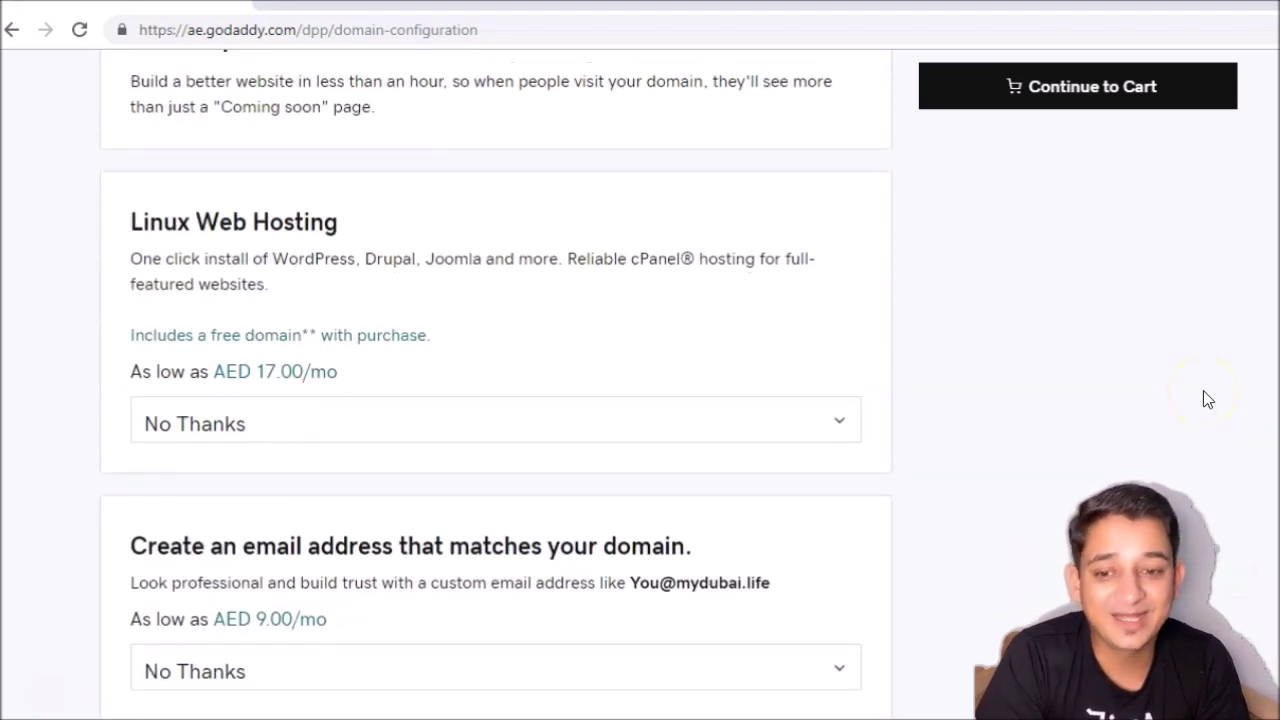
scroll(1203, 398, "down", 1)
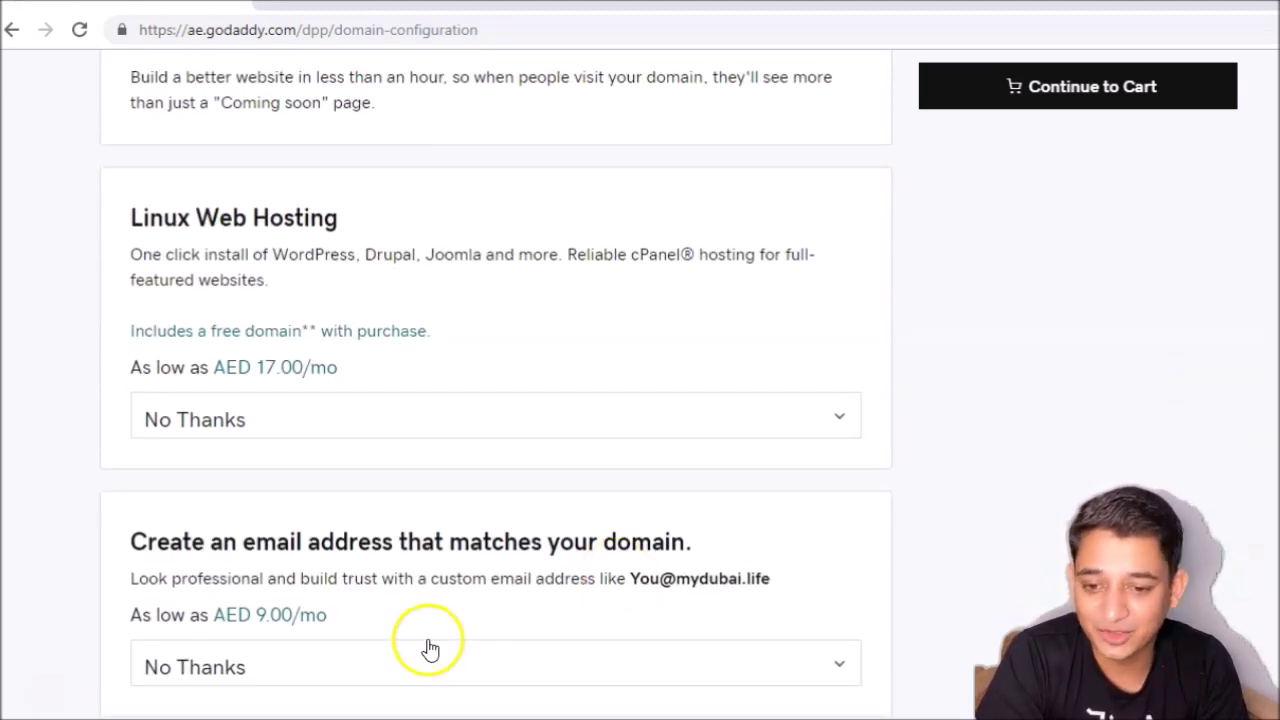
left_click(1082, 86)
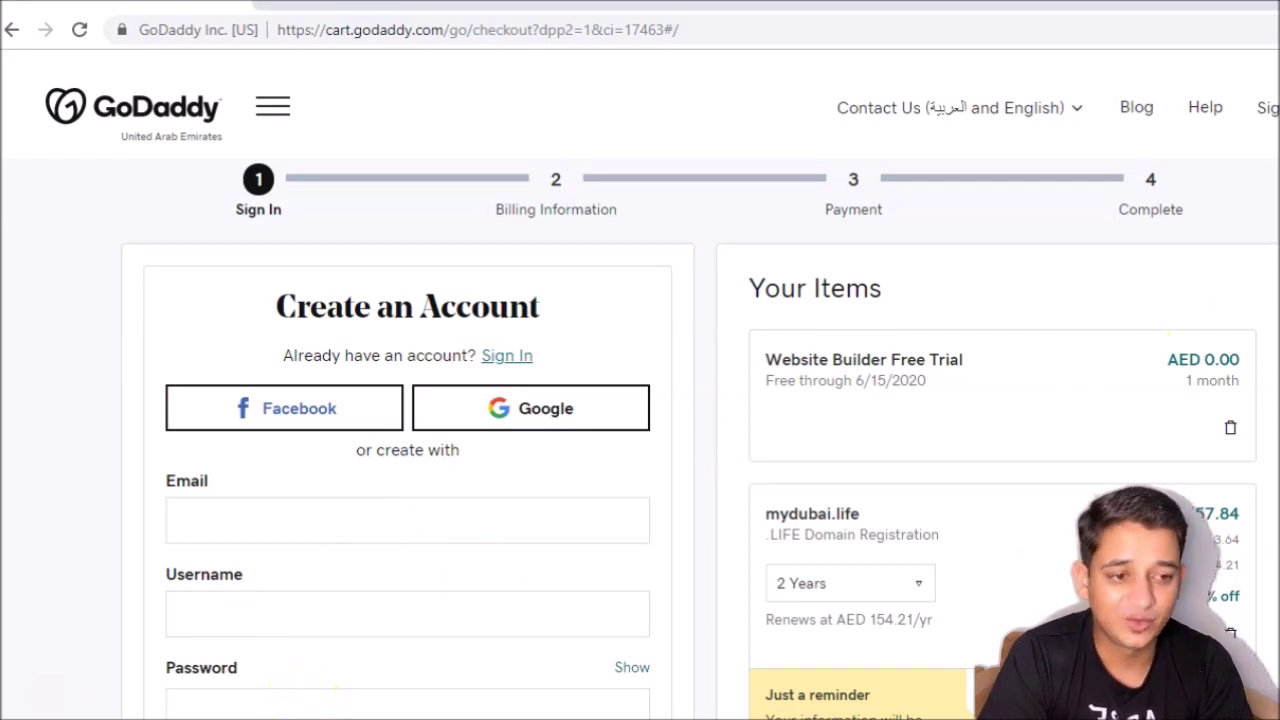
- Sign in to the checkout with an existing GoDaddy account instead of creating one
scroll(640, 400, "down", 5)
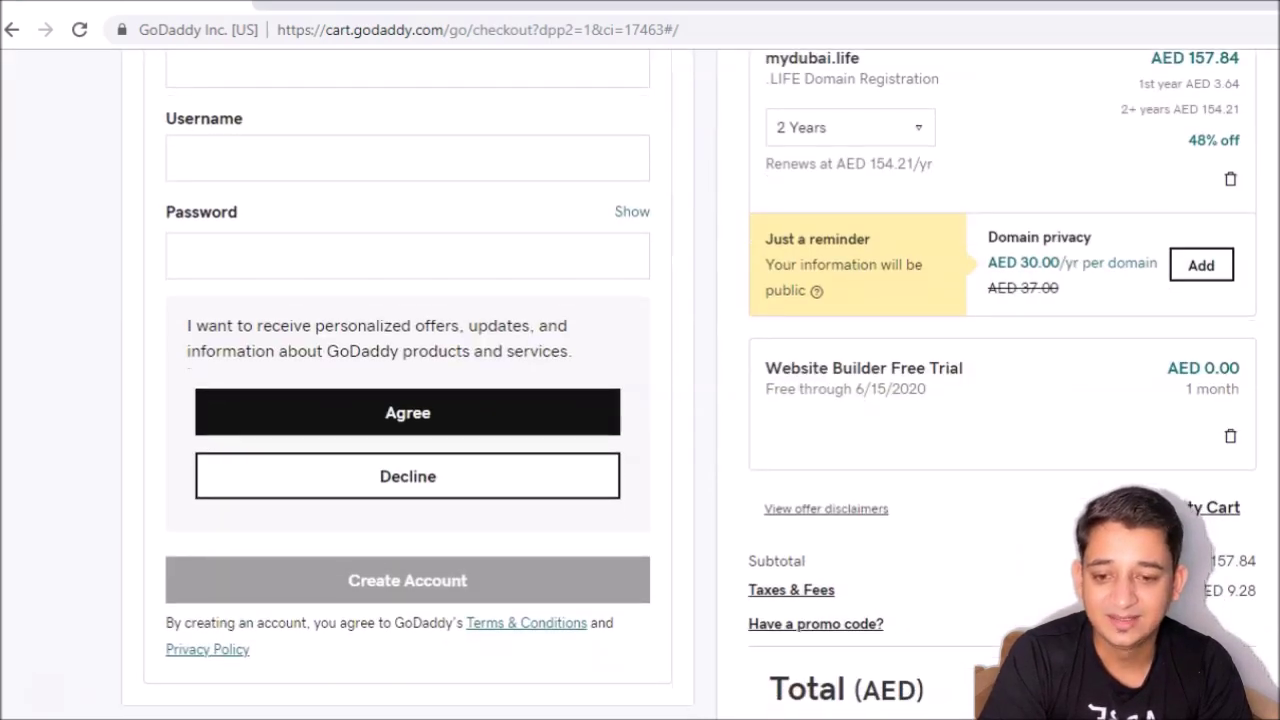
scroll(640, 400, "up", 5)
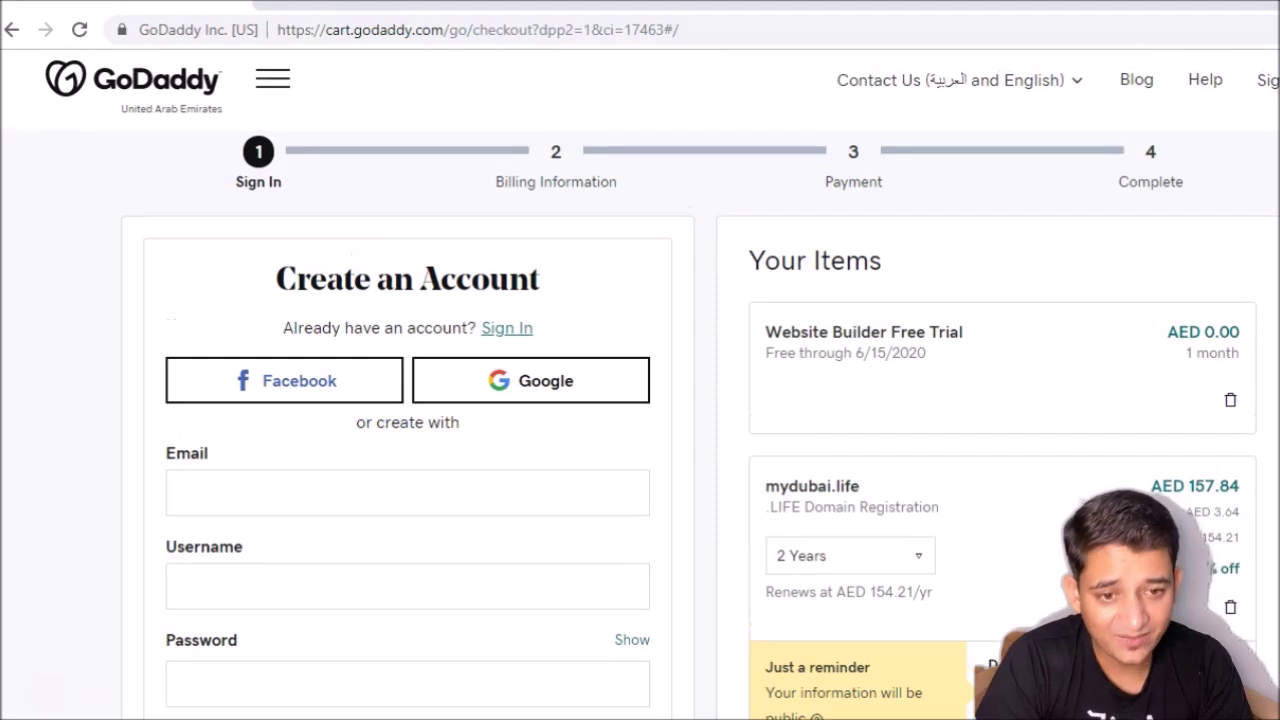
scroll(640, 400, "down", 1)
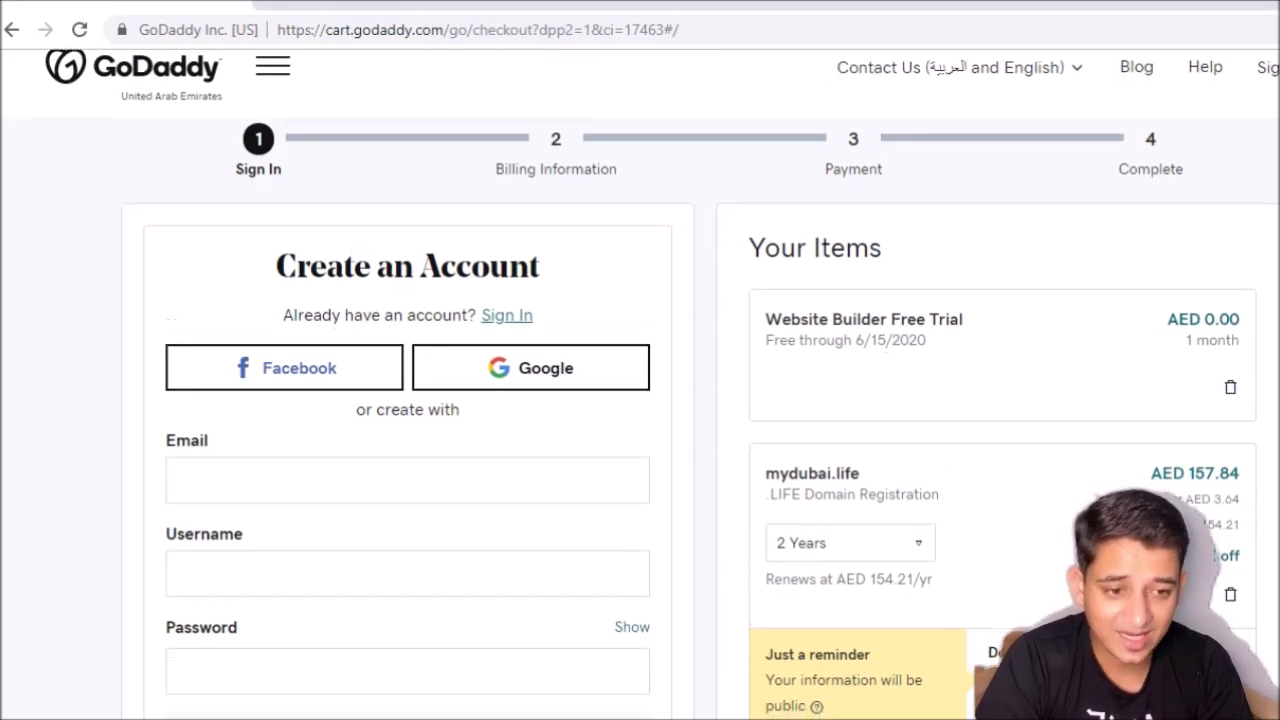
left_click(525, 318)
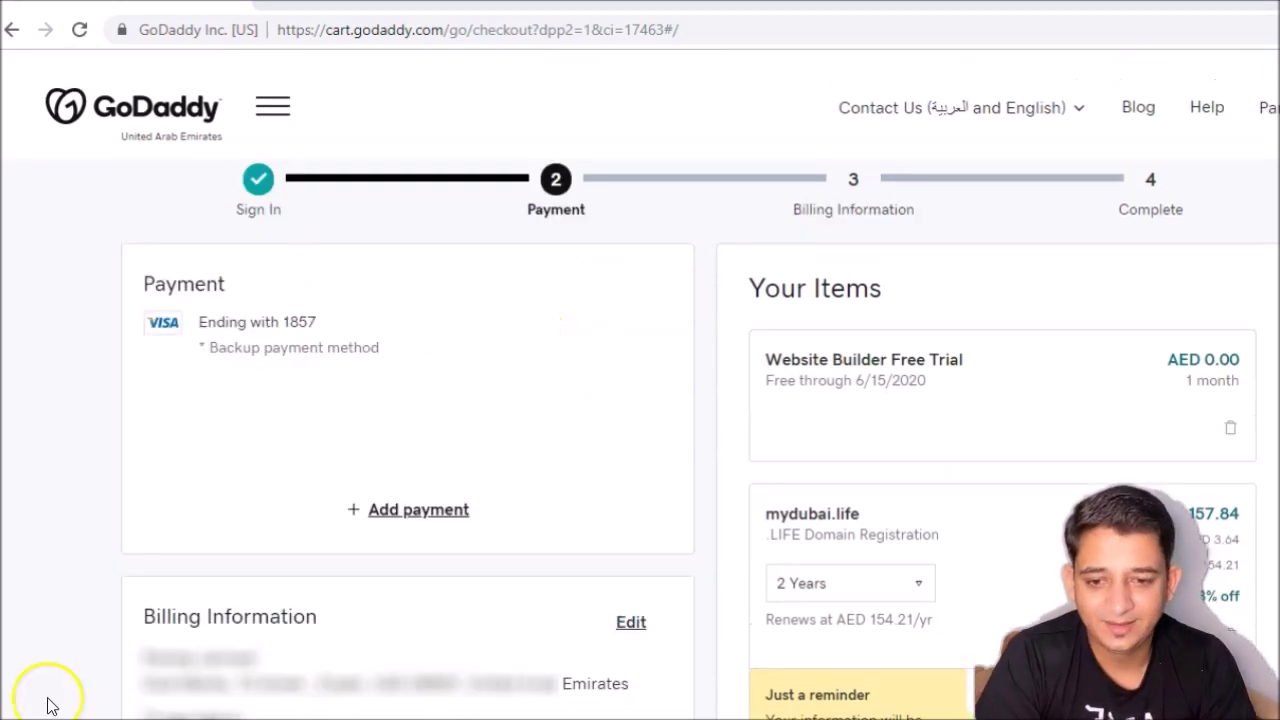
- Set the registration term of mydubai.life in the cart to 1 Year
left_click(164, 661)
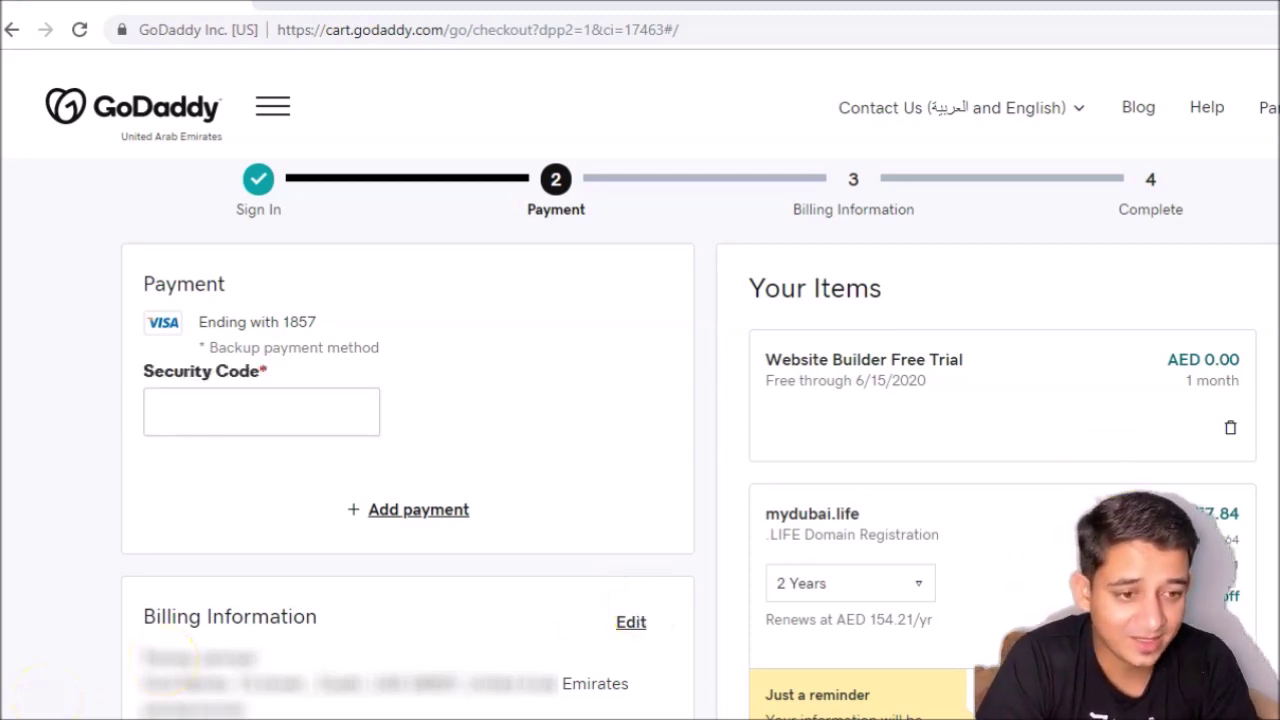
left_click(166, 411)
scroll(640, 400, "down", 2)
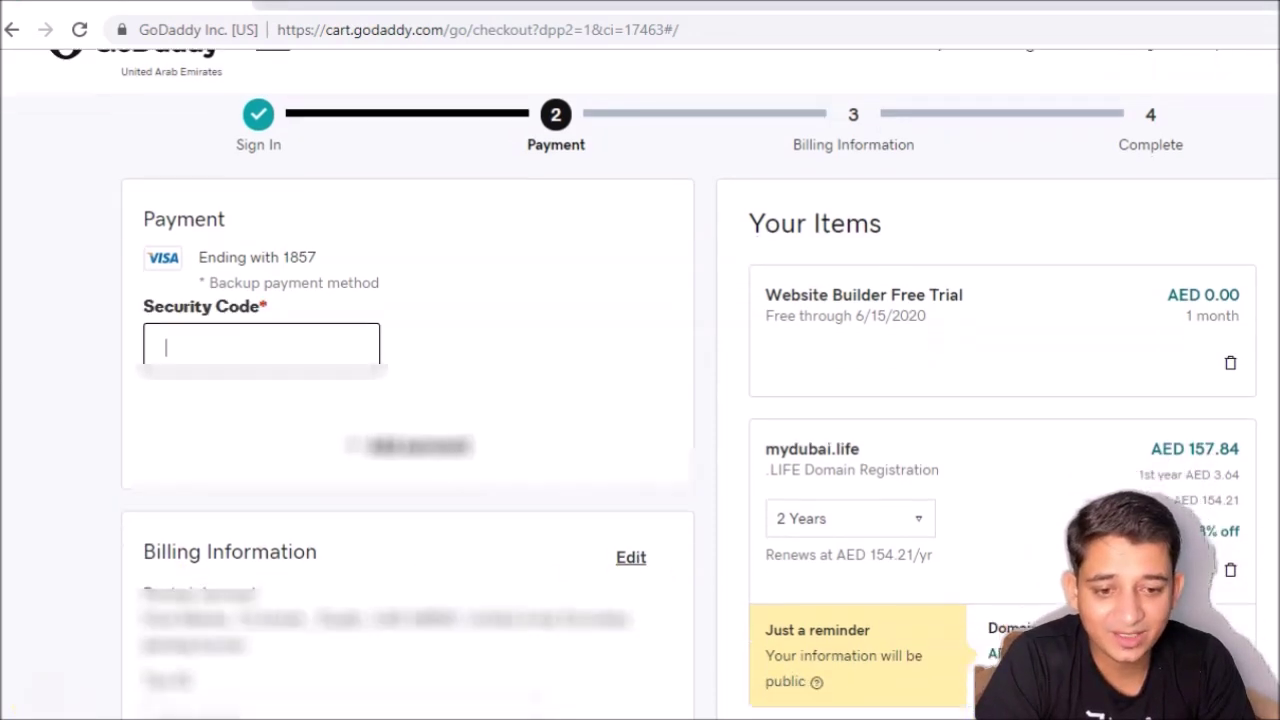
scroll(640, 400, "down", 1)
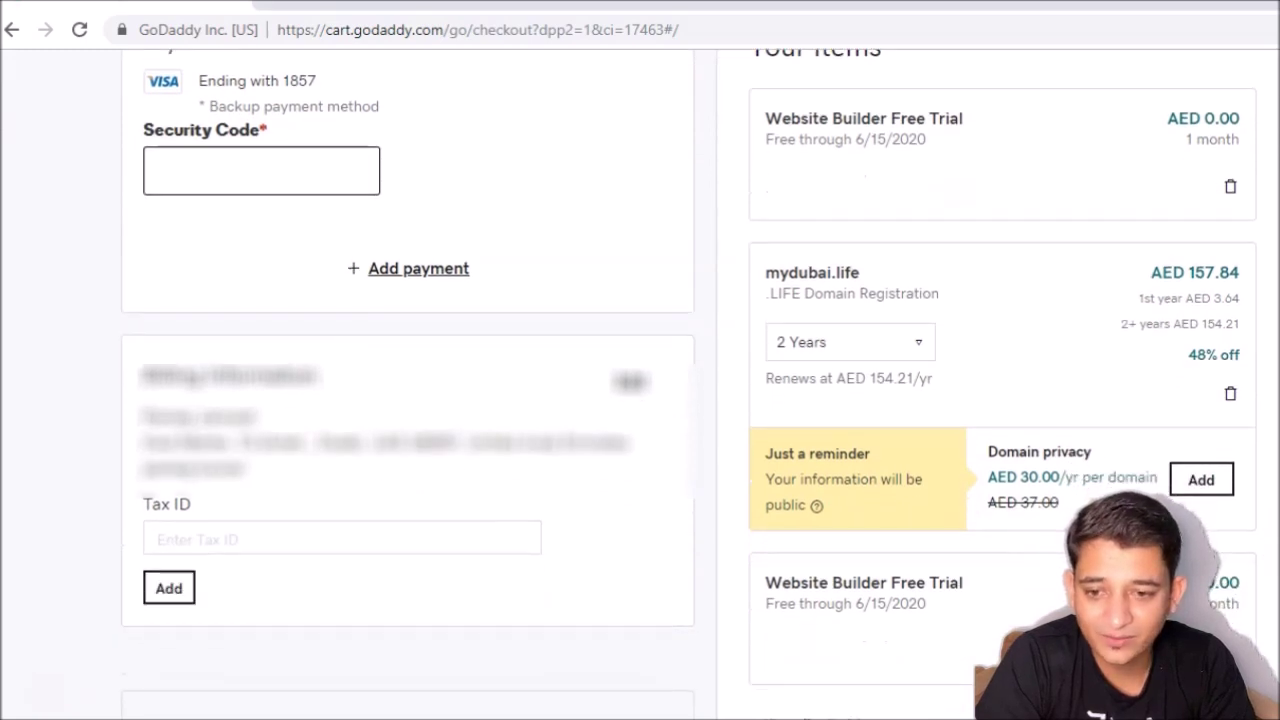
scroll(640, 400, "down", 1)
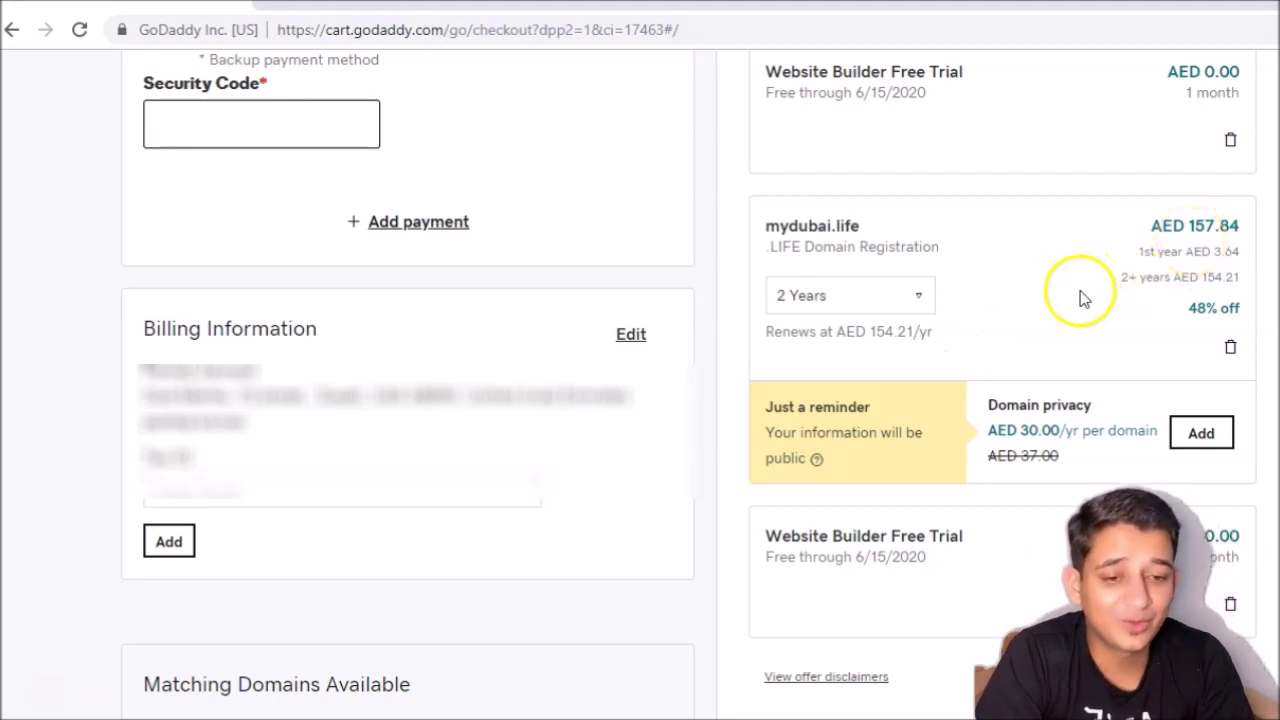
left_click(918, 296)
left_click(827, 338)
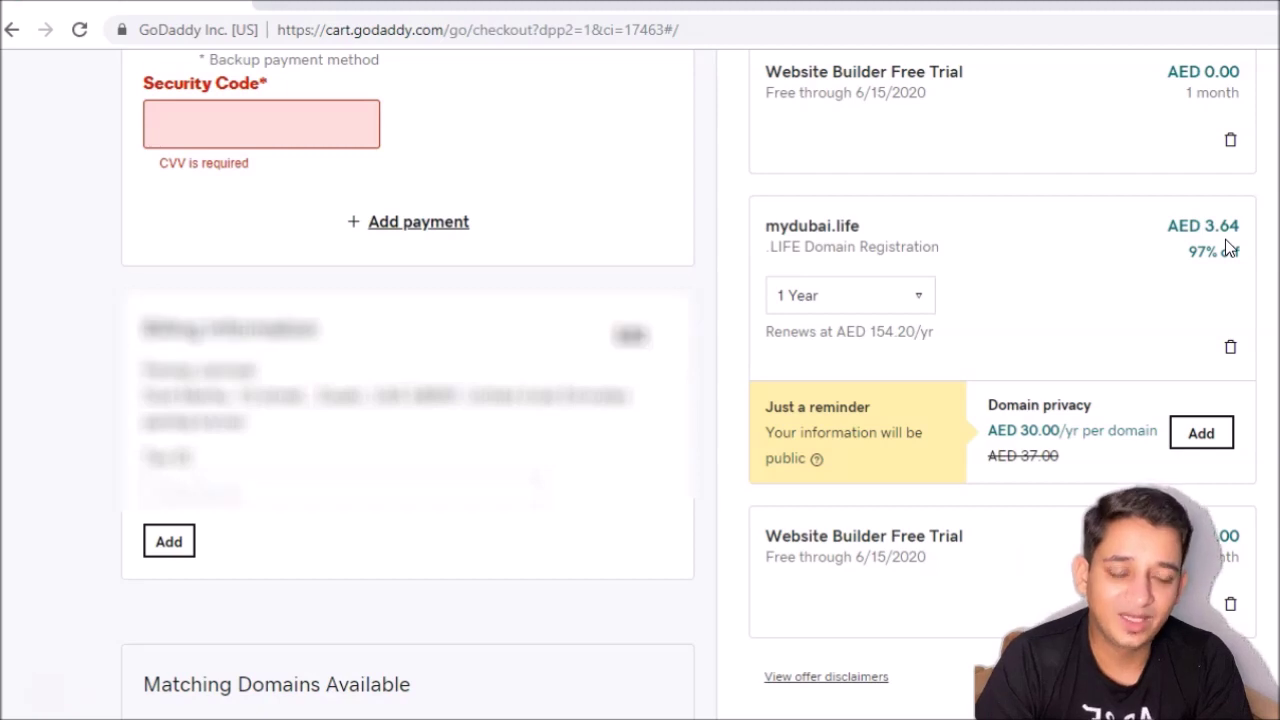
- Review the cart's items, domain privacy offer, fees and total, and return to the saved card's security code
scroll(1225, 239, "down", 1)
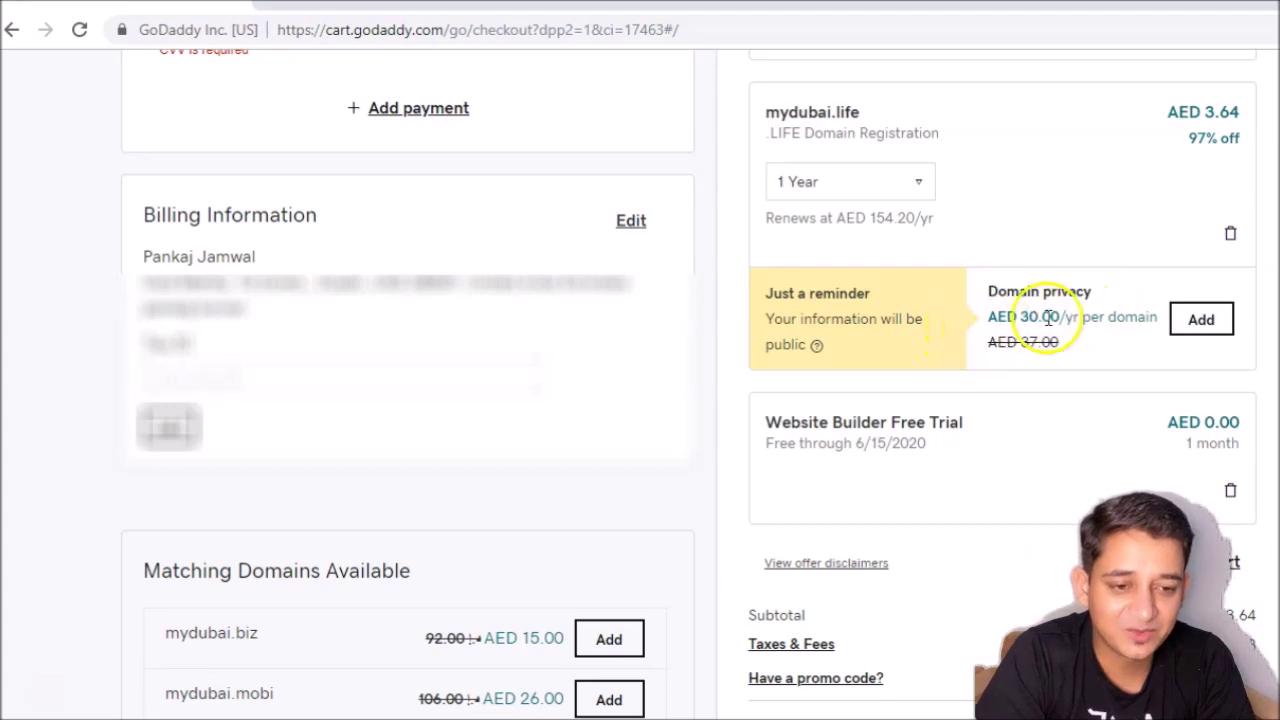
scroll(1065, 317, "down", 2)
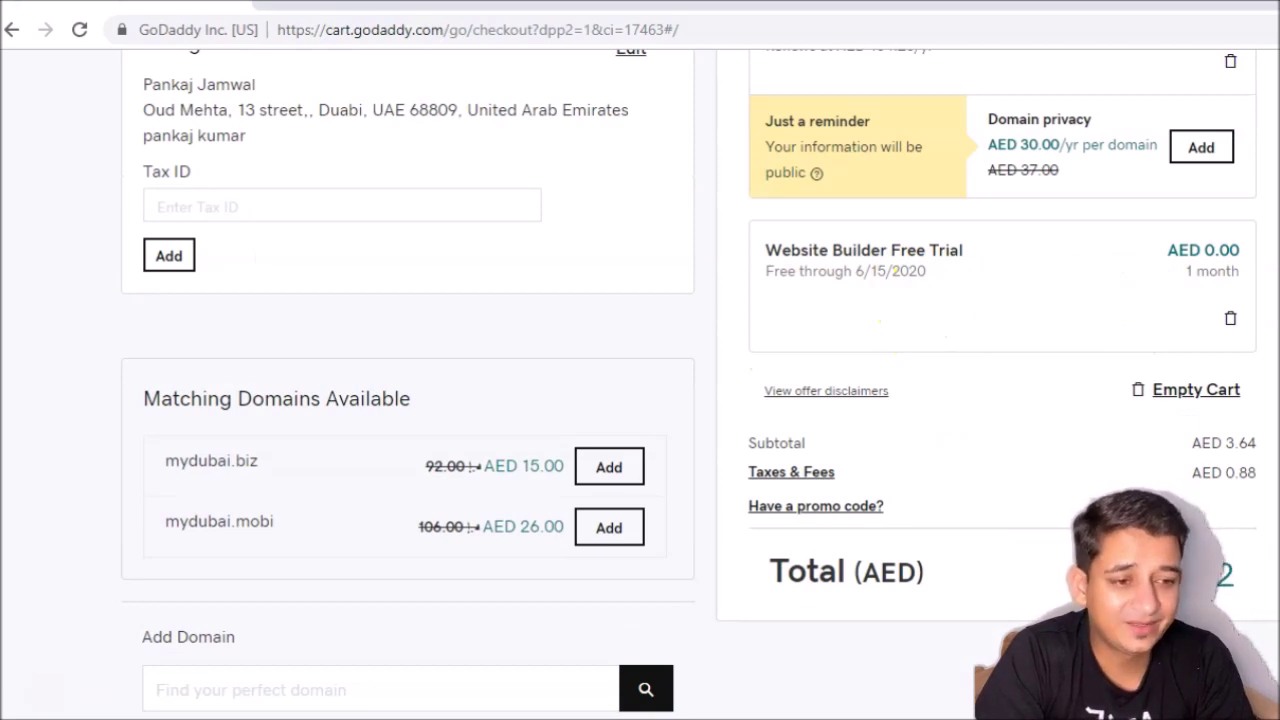
scroll(1123, 293, "down", 1)
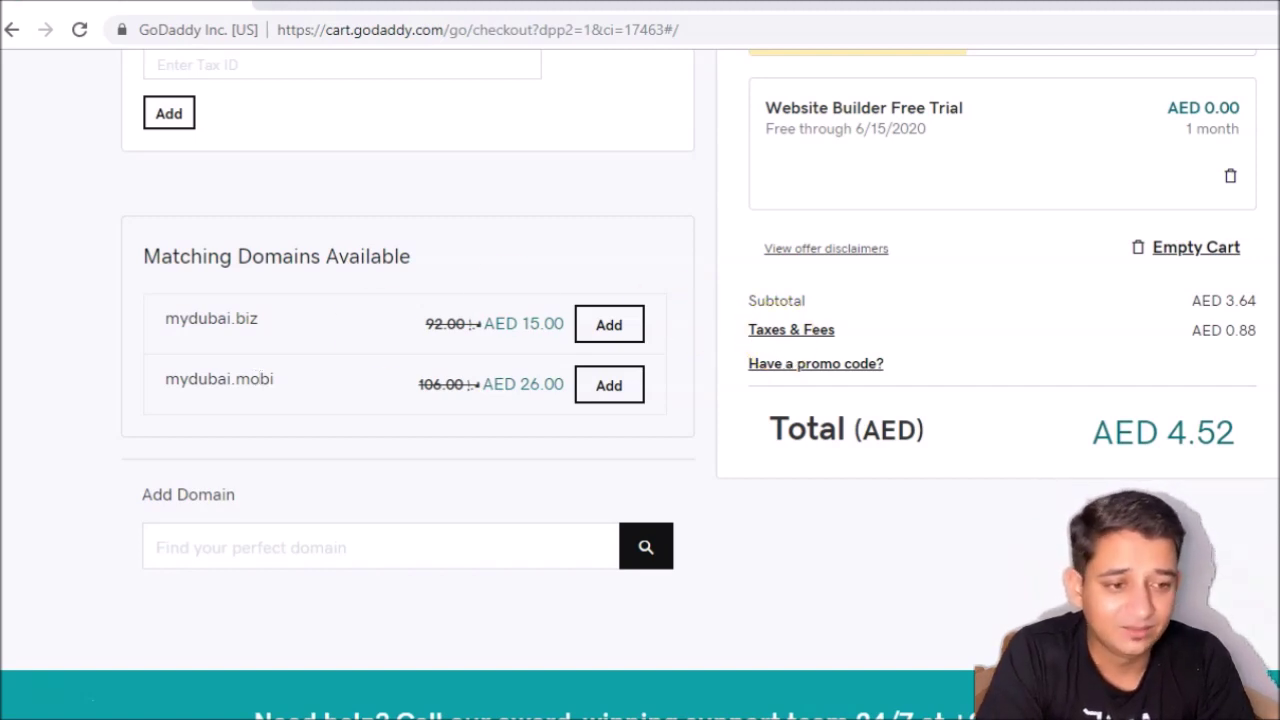
scroll(640, 400, "up", 7)
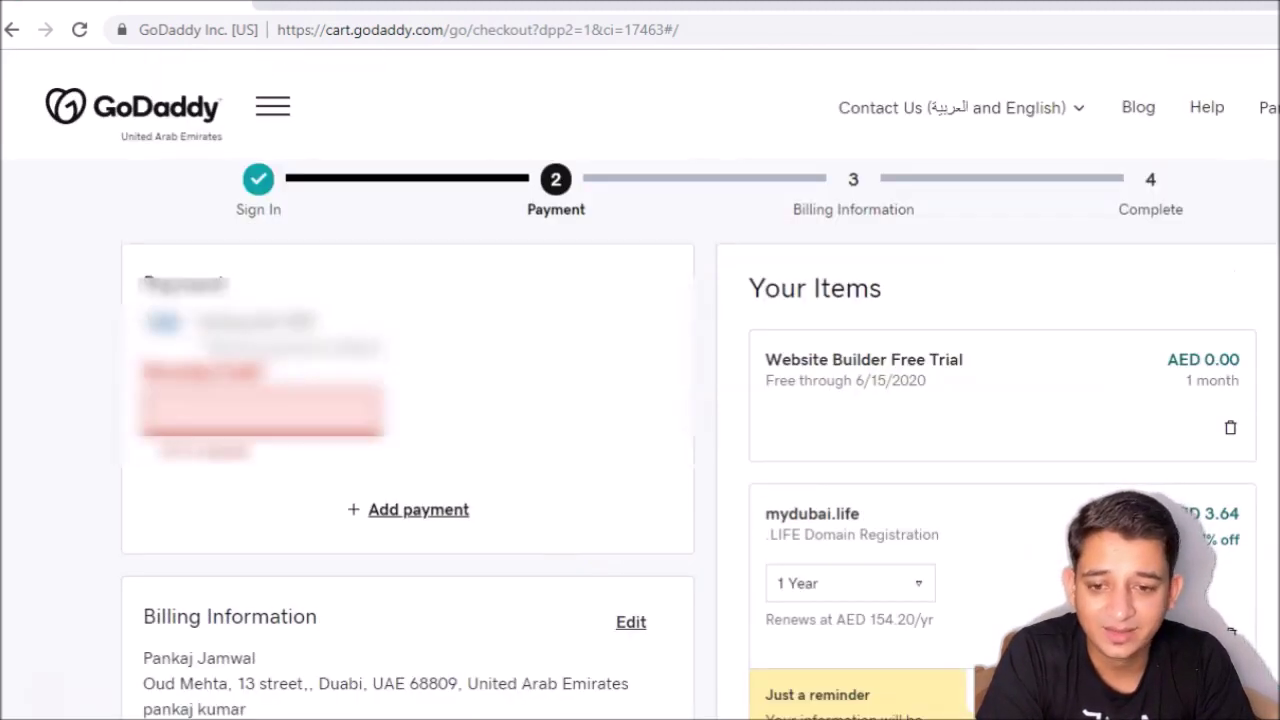
left_click(277, 409)
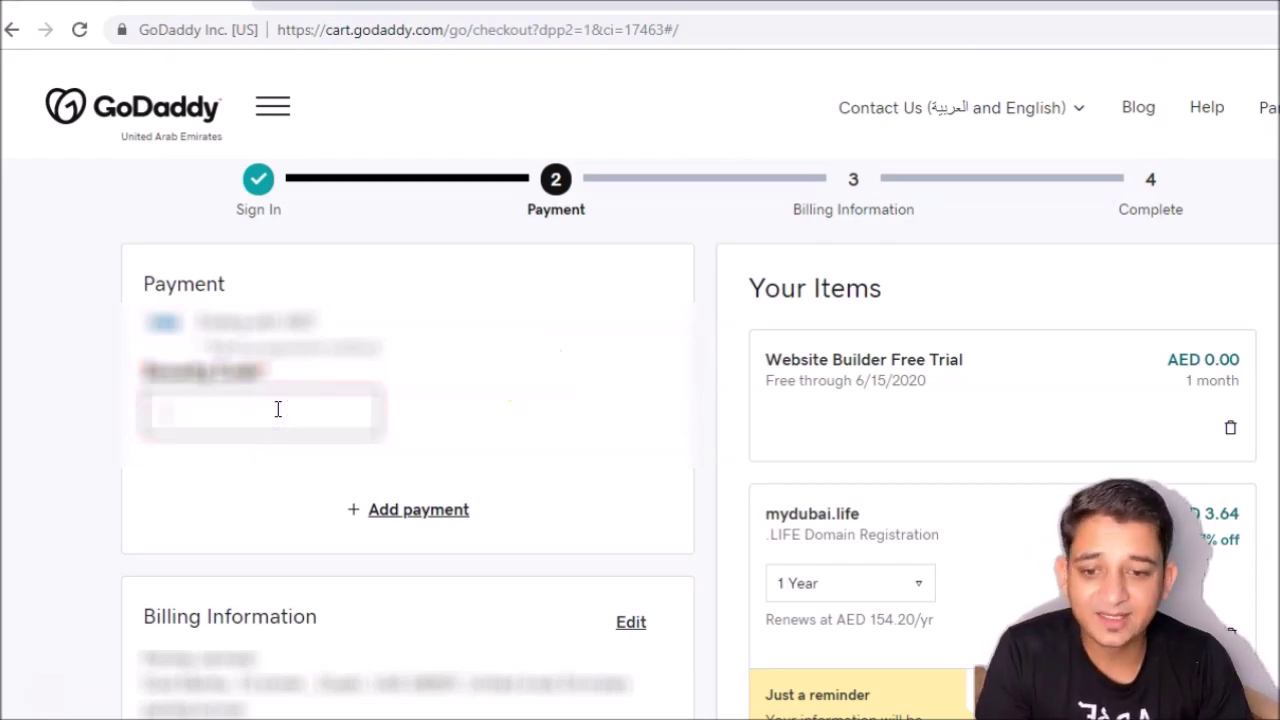
left_click(401, 477)
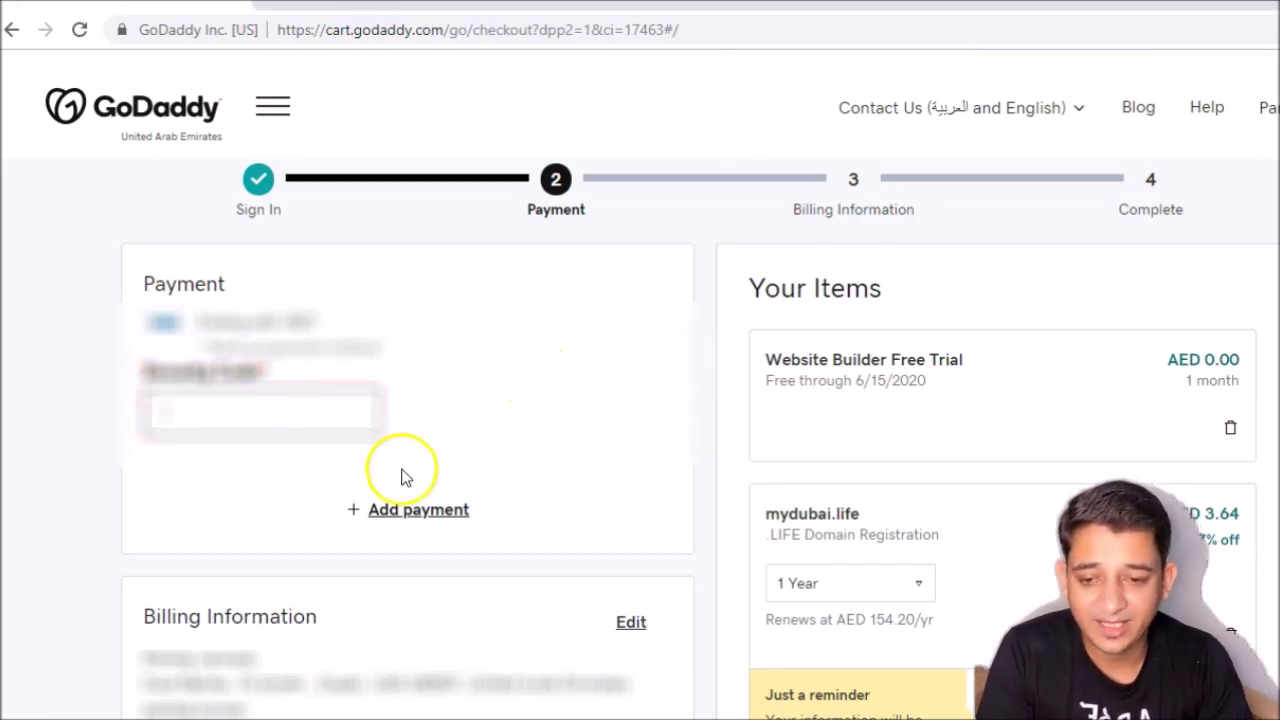
- Open the form for adding a new payment card and look over its required fields
left_click(420, 515)
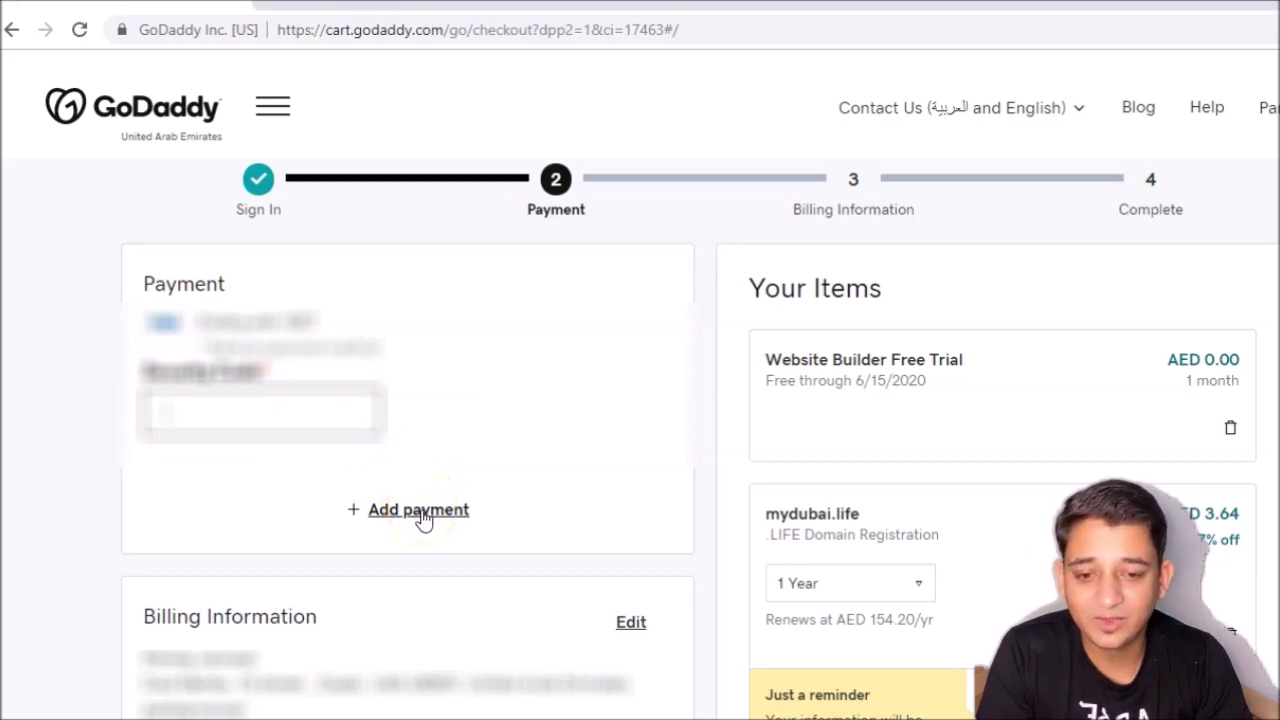
left_click(349, 549)
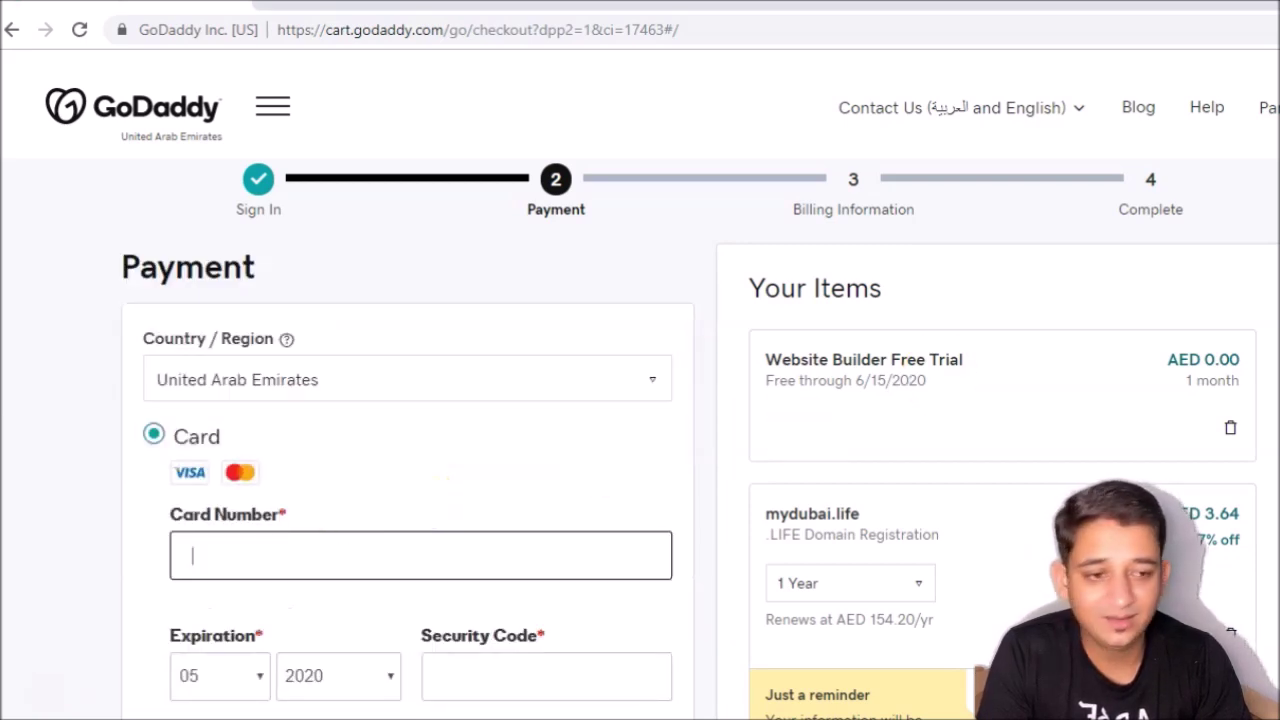
scroll(640, 400, "down", 2)
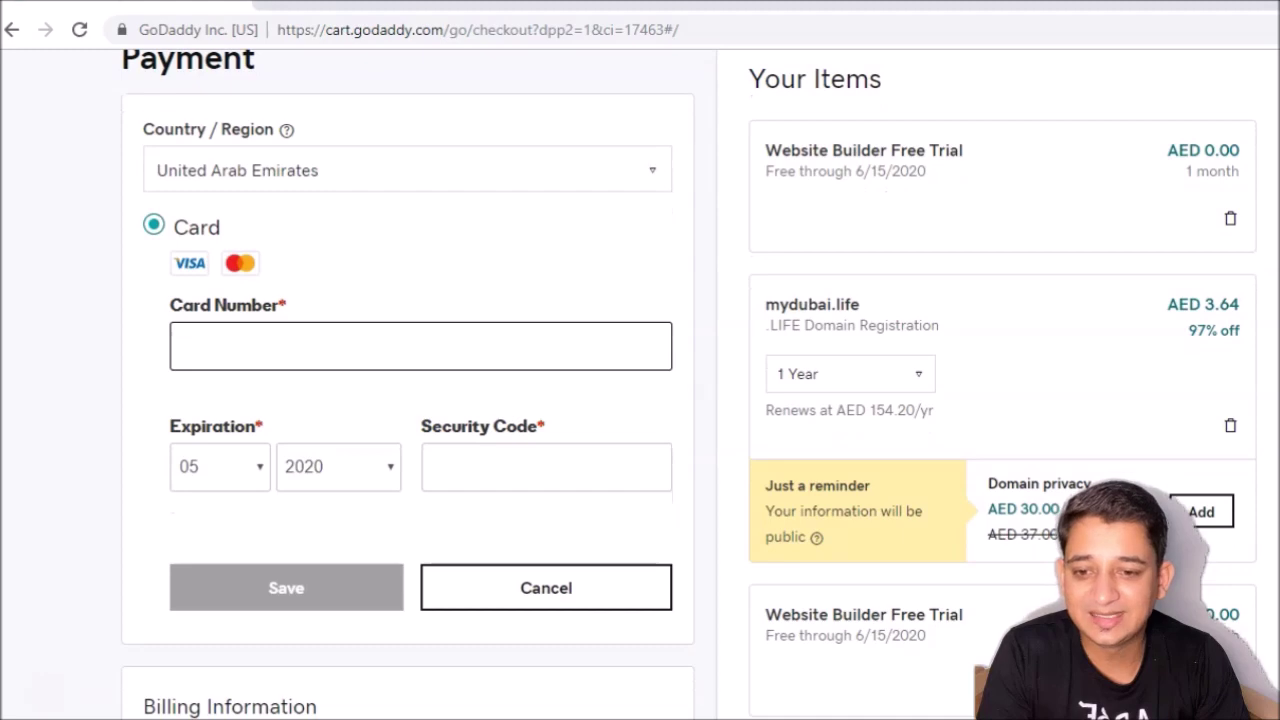
scroll(700, 400, "down", 1)
- Enter the saved card's security code and complete the purchase of mydubai.life
scroll(700, 400, "up", 3)
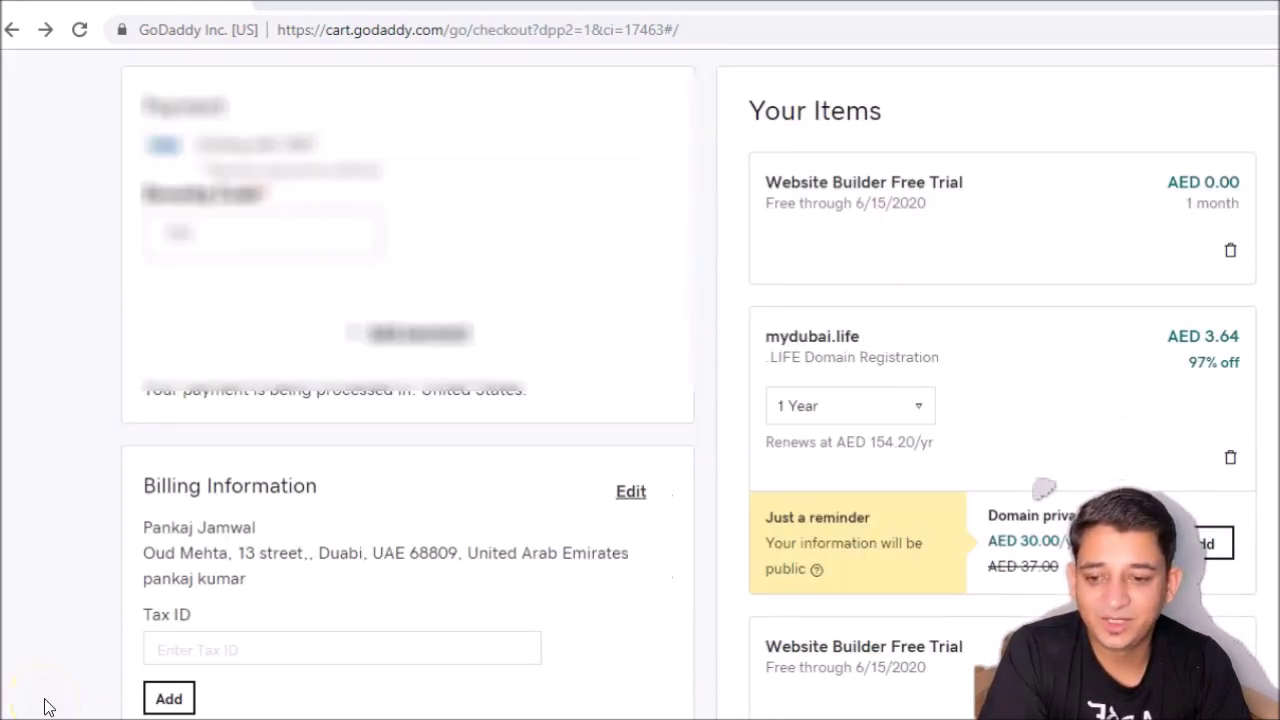
scroll(44, 700, "down", 2)
scroll(44, 692, "down", 1)
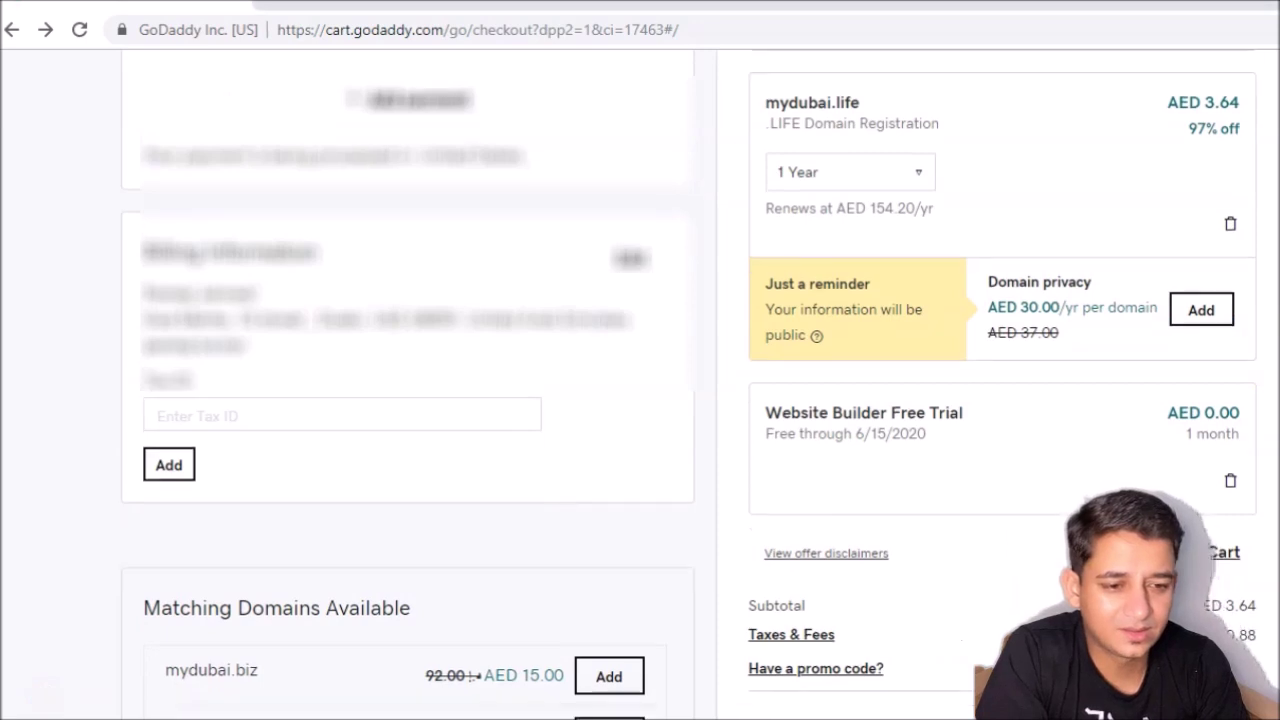
scroll(44, 692, "down", 3)
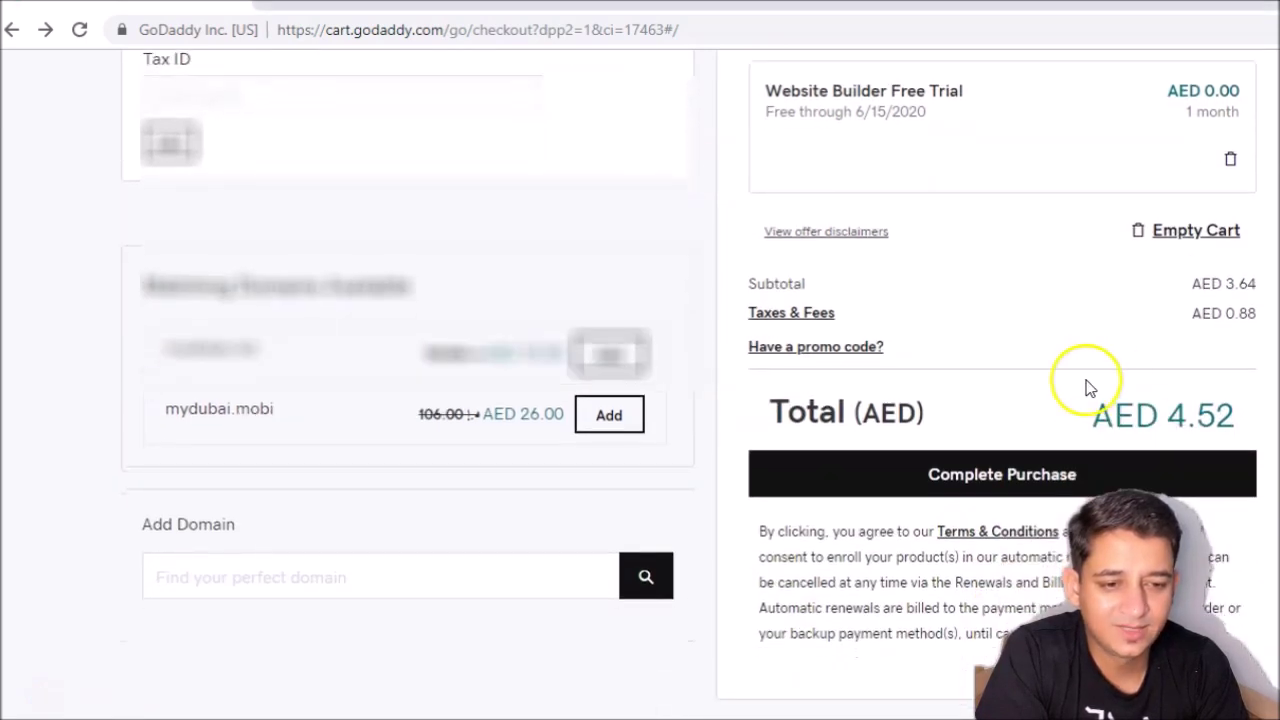
left_click(1047, 486)
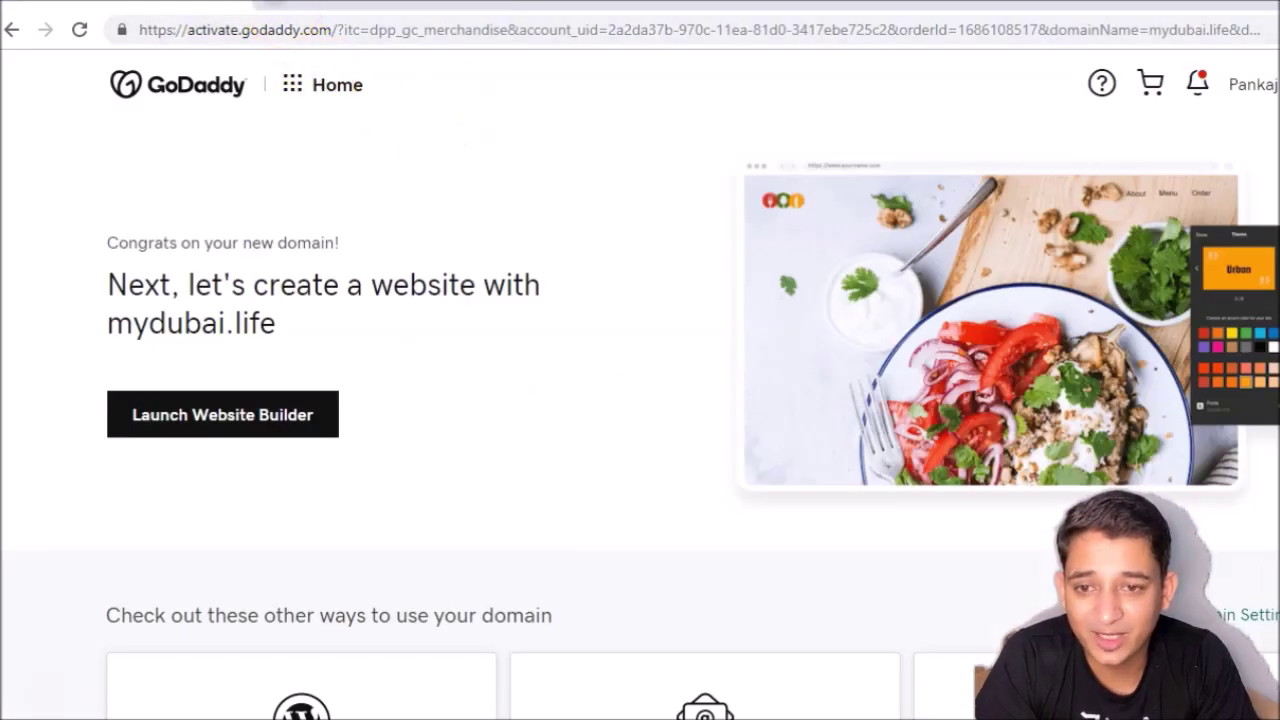
scroll(1204, 104, "down", 1)
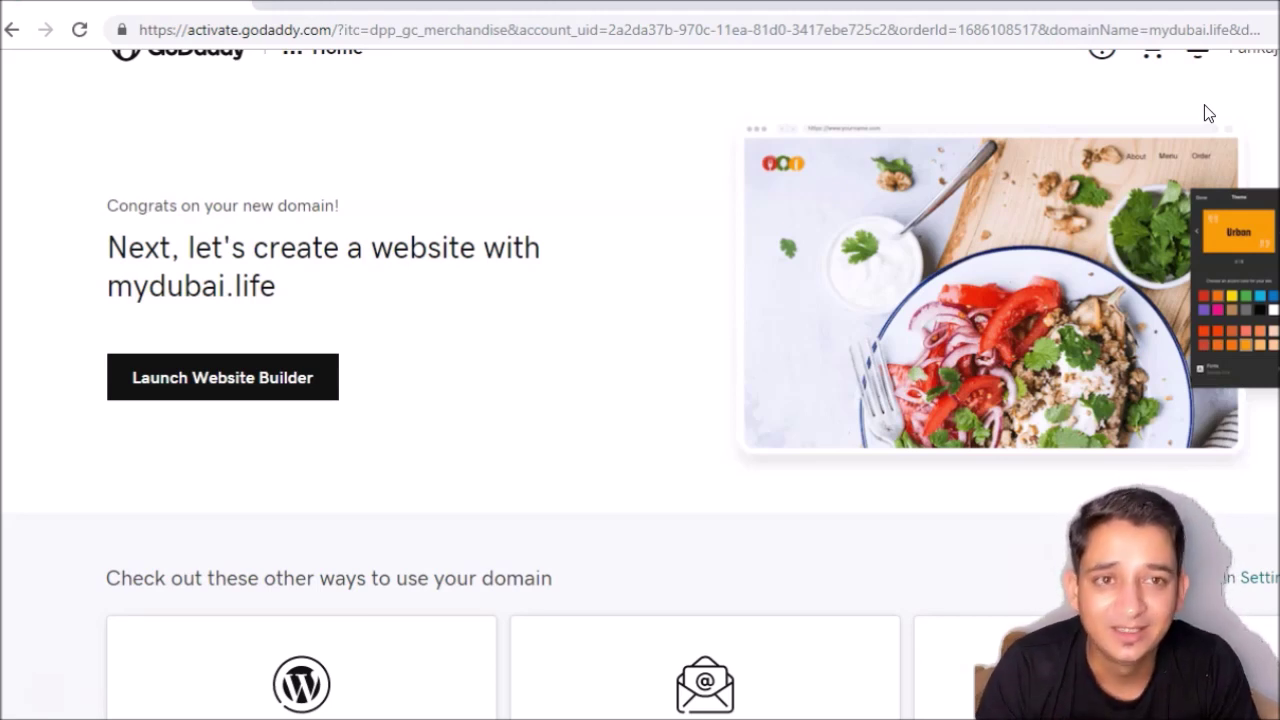
scroll(1204, 104, "up", 1)
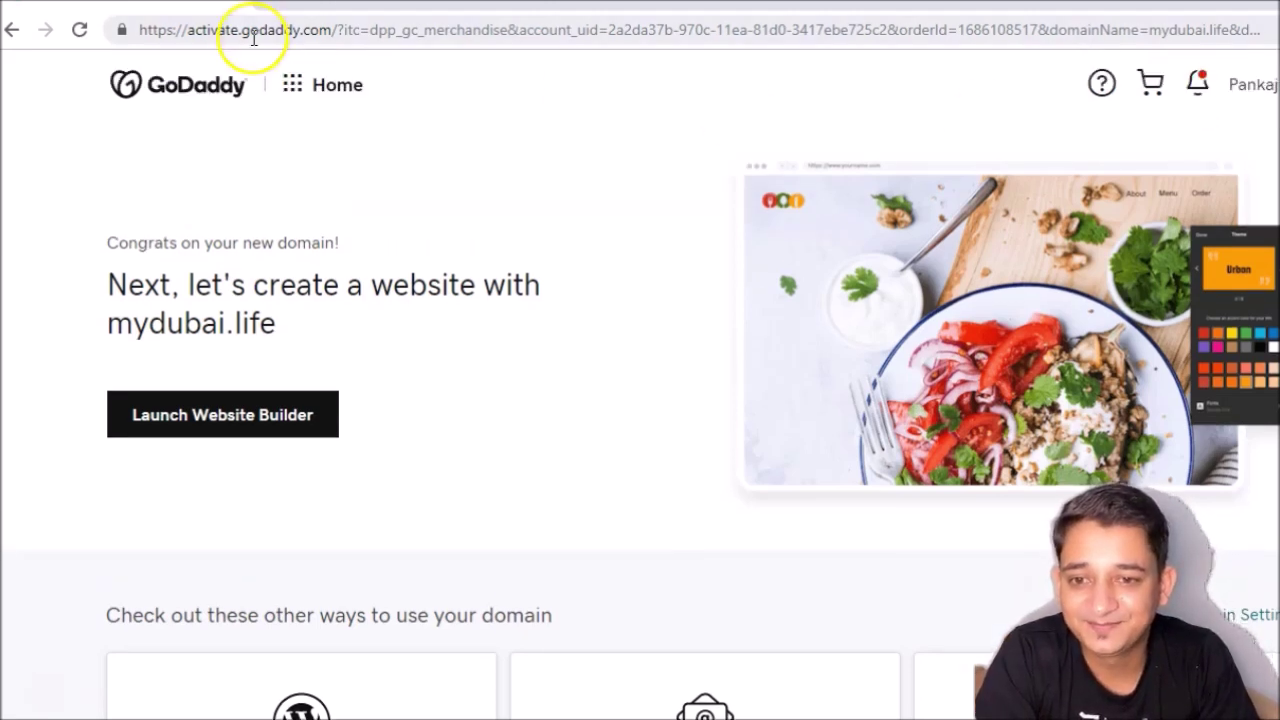
- Search Google for "blogger" in a new browser tab and open the Blogger.com website
left_click(270, 3)
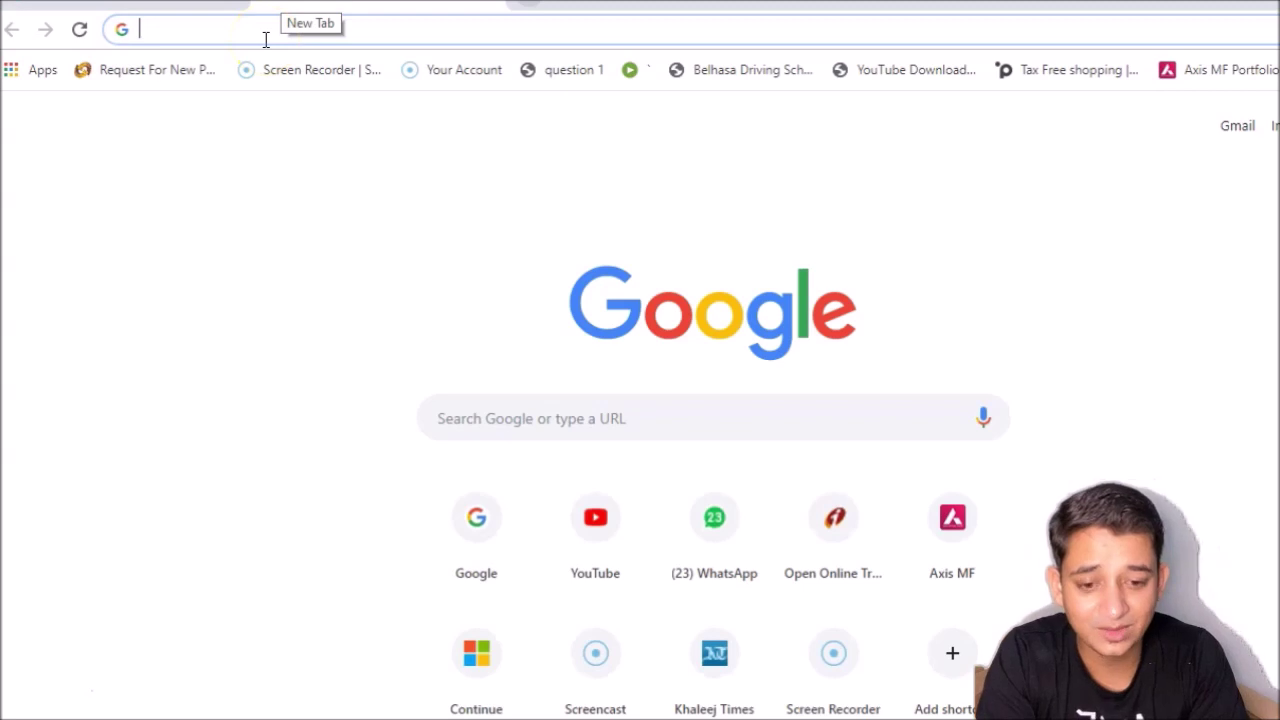
left_click(462, 432)
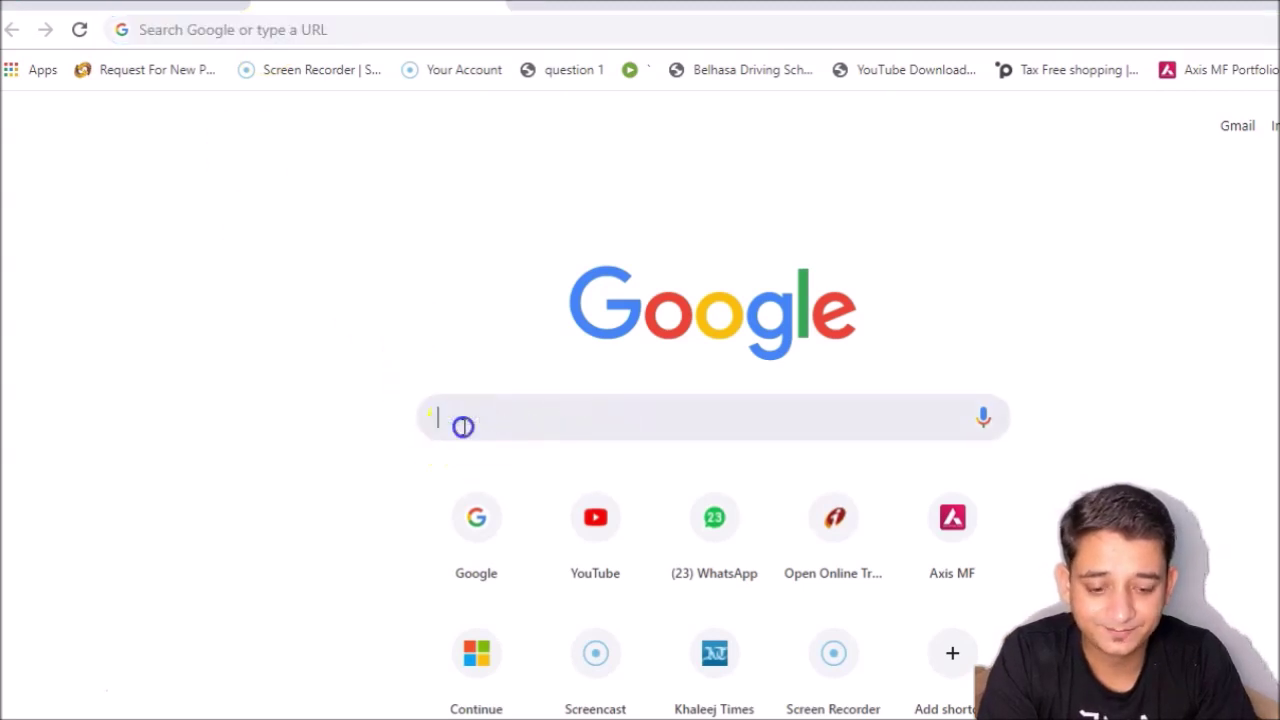
type("blogger")
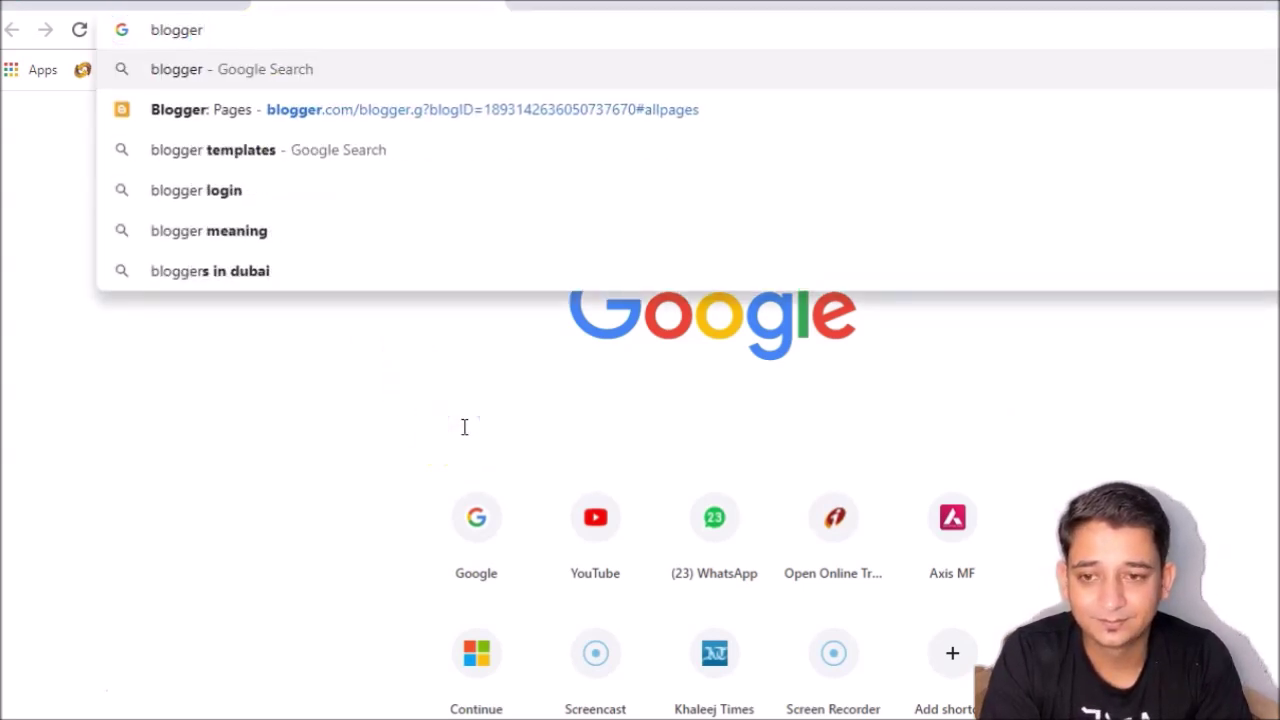
key("Return")
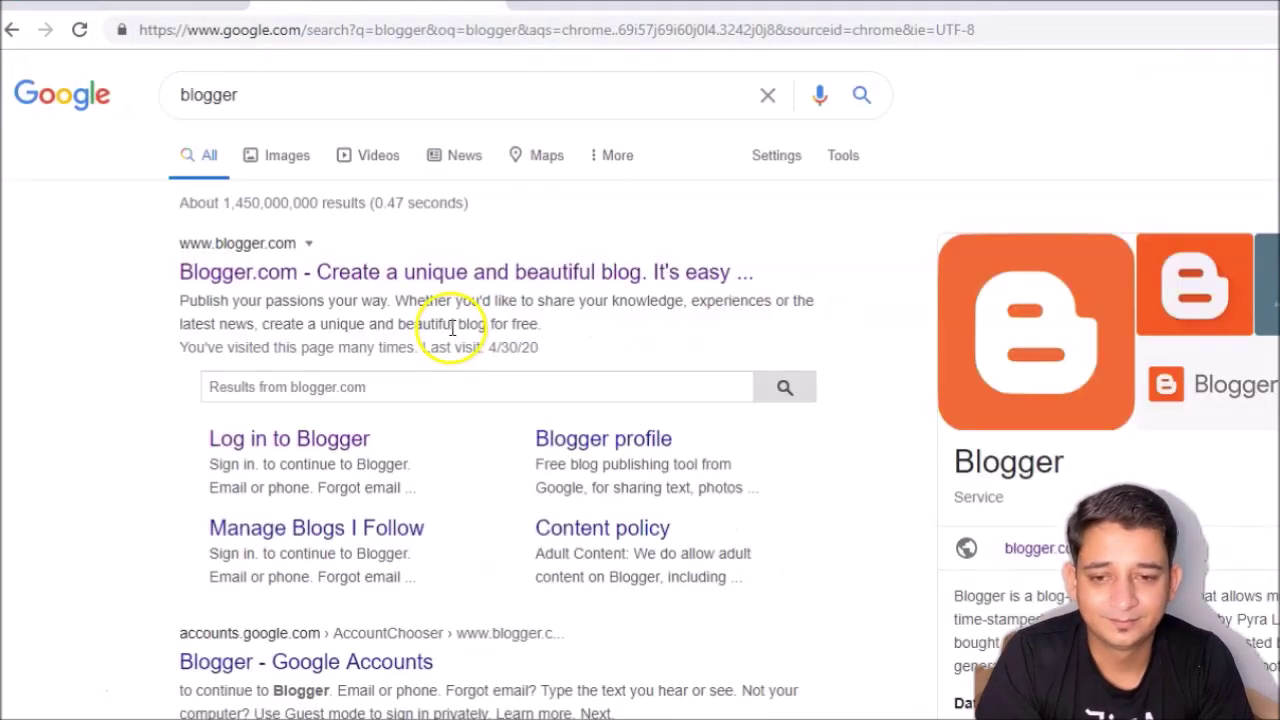
left_click(360, 278)
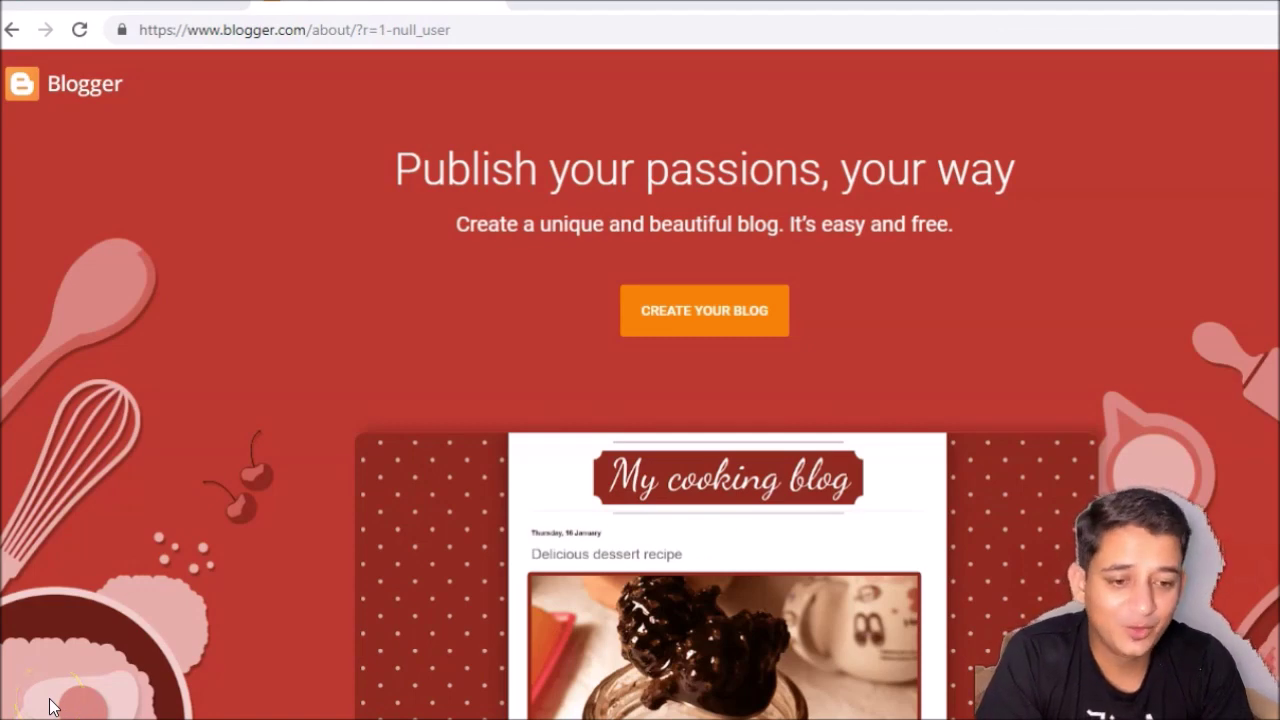
left_click(558, 486)
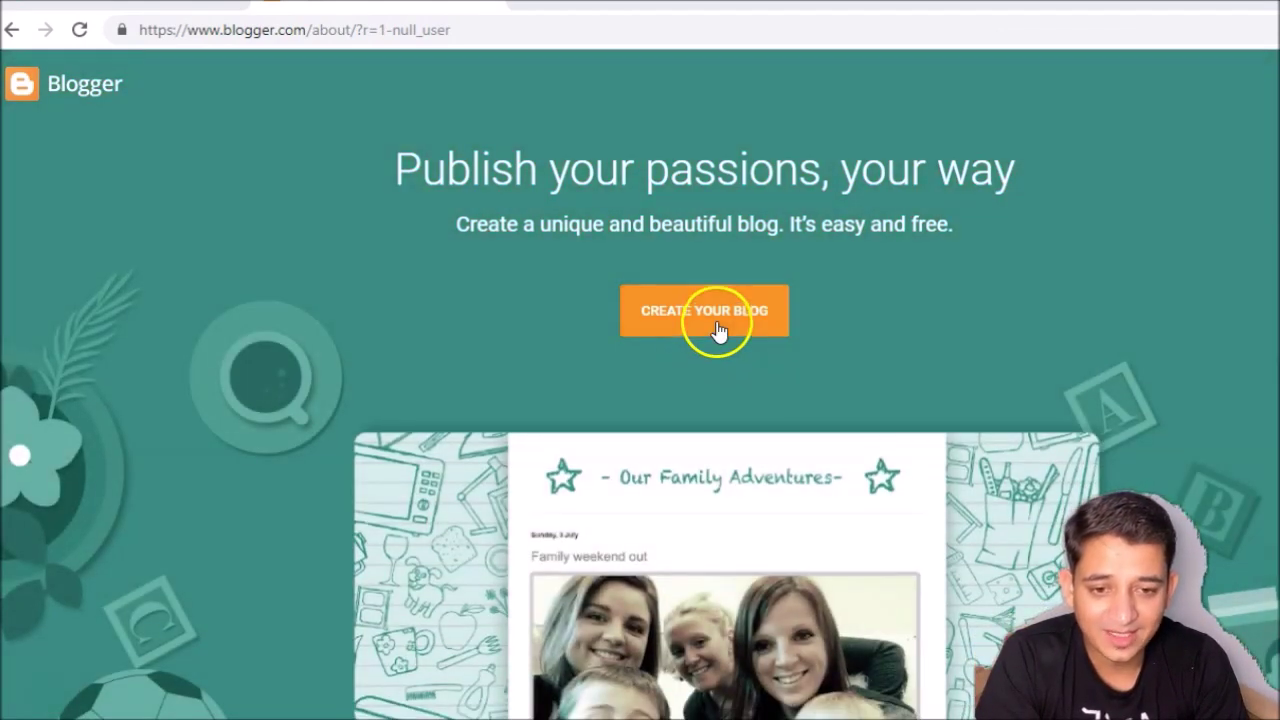
- Start creating a blog, choose the second listed Google account and sign in with the account password
left_click(716, 323)
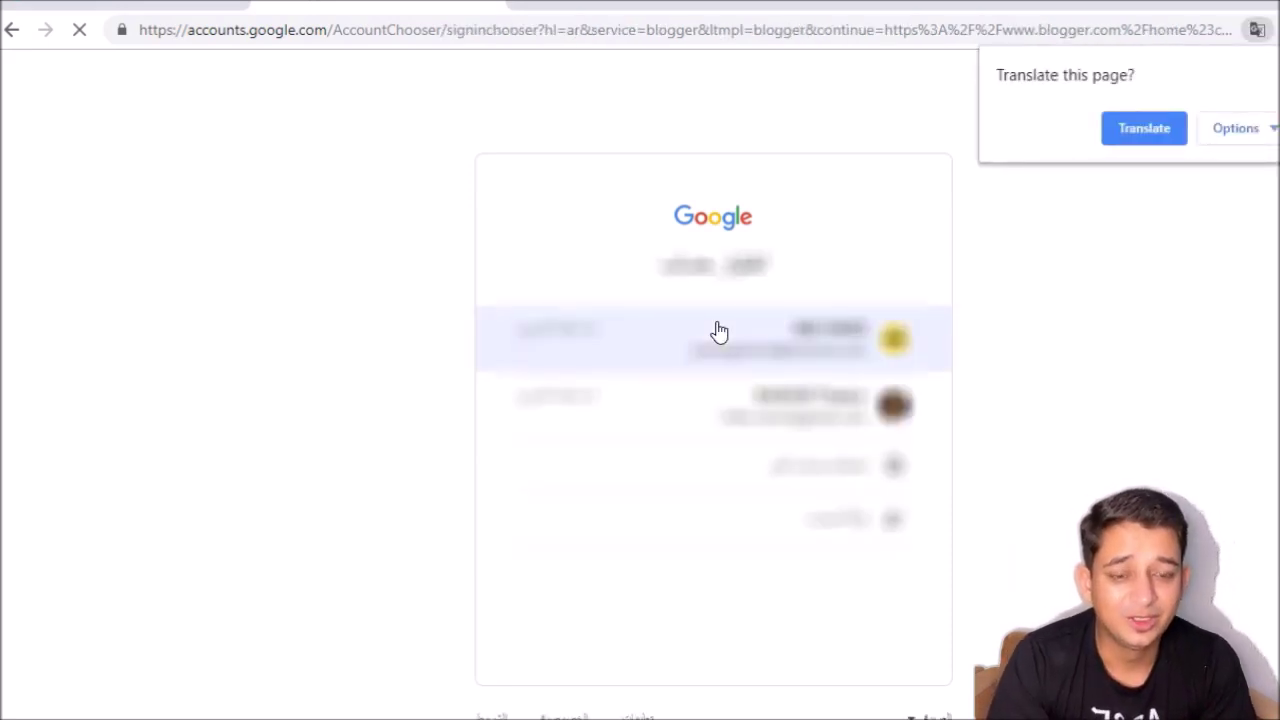
left_click(800, 398)
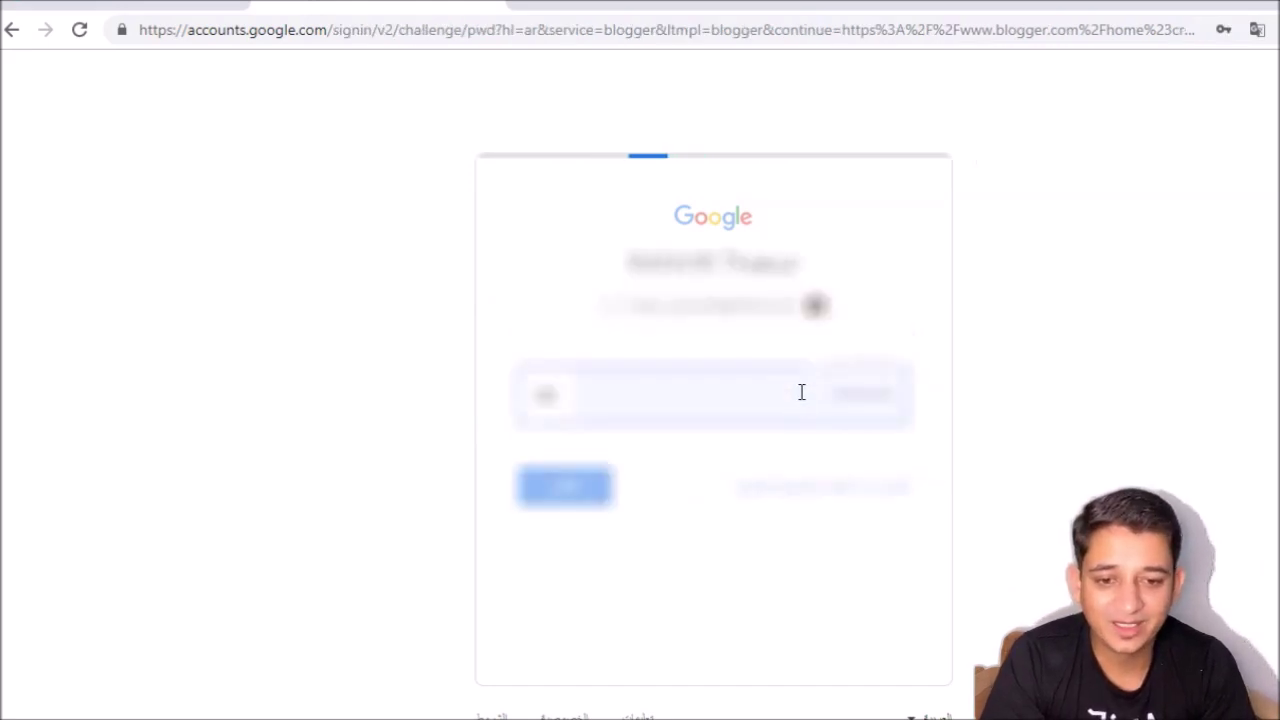
left_click(686, 405)
left_click(603, 483)
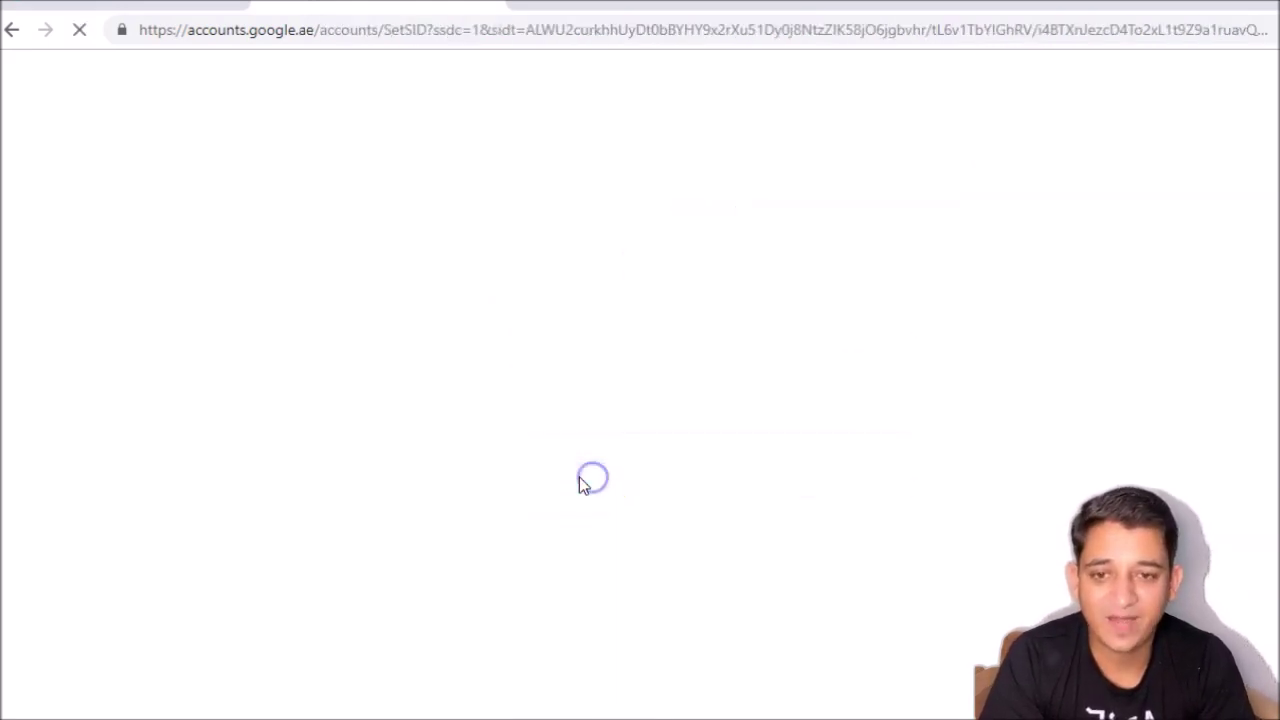
- Set the Blogger profile's display name to MD DUBAI and continue to Blogger
left_click(331, 441)
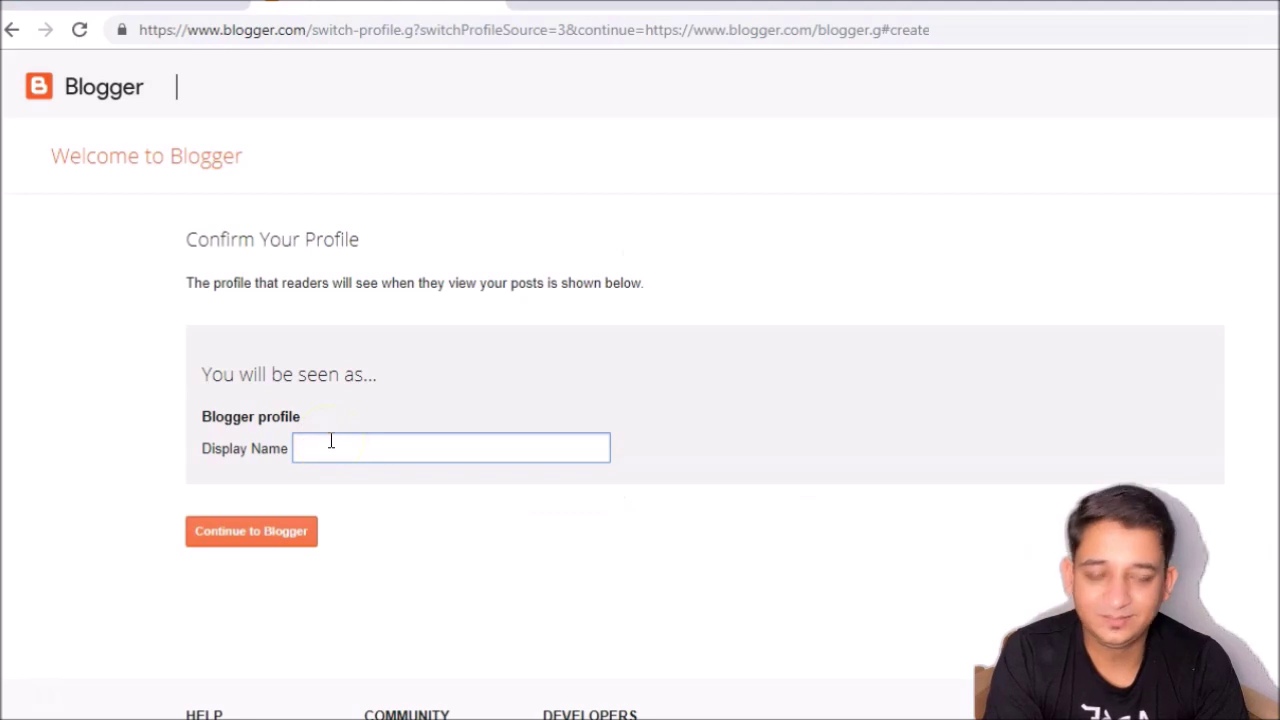
type("md")
key("BackSpace")
key("BackSpace")
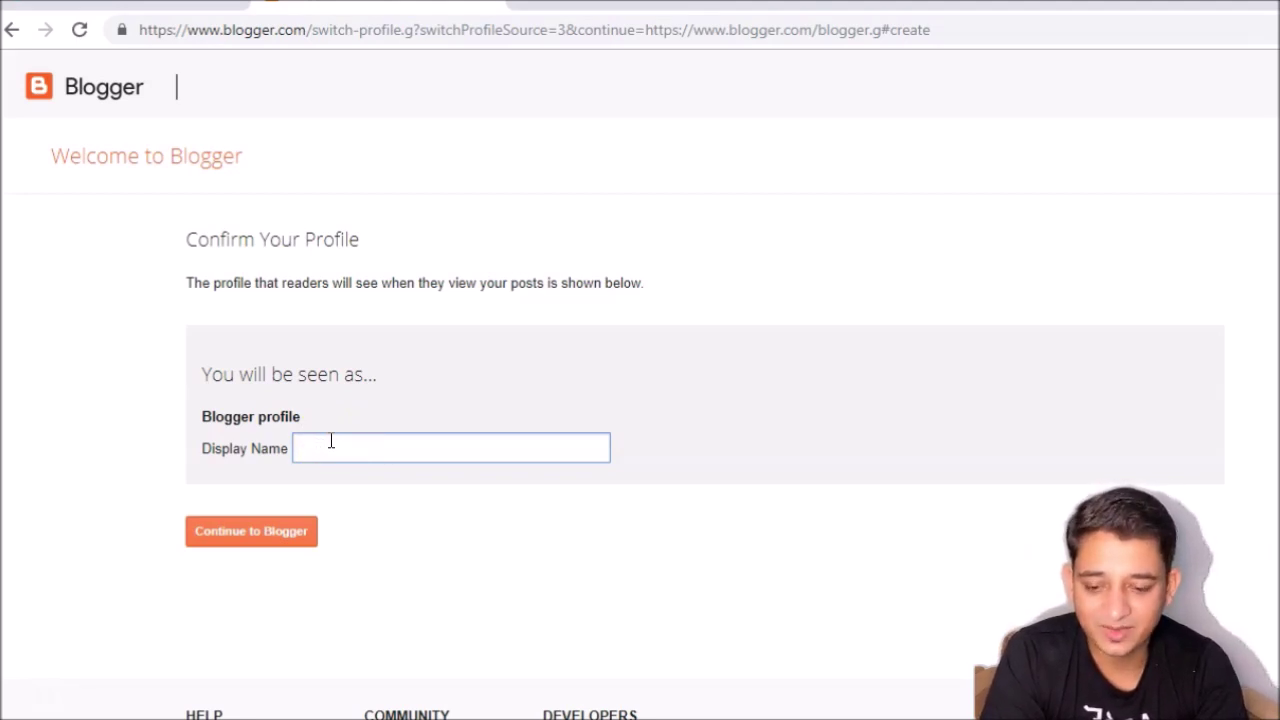
type("MD DUBAI")
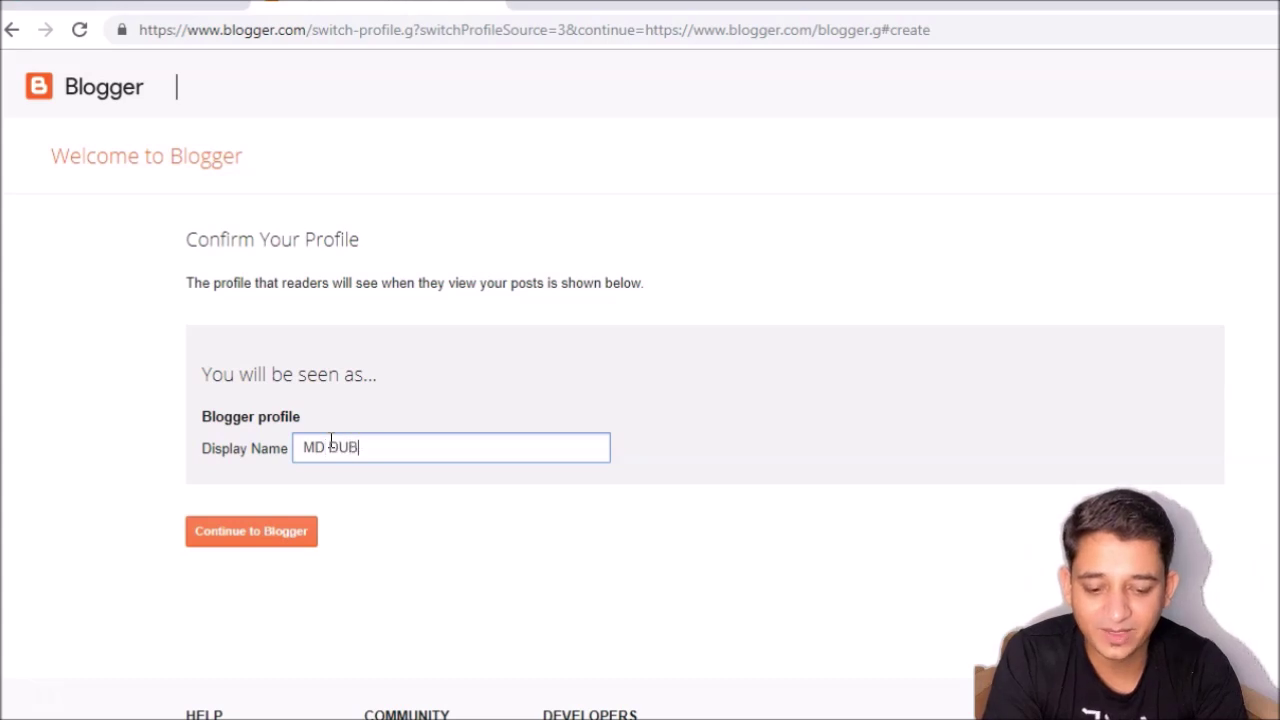
left_click(268, 535)
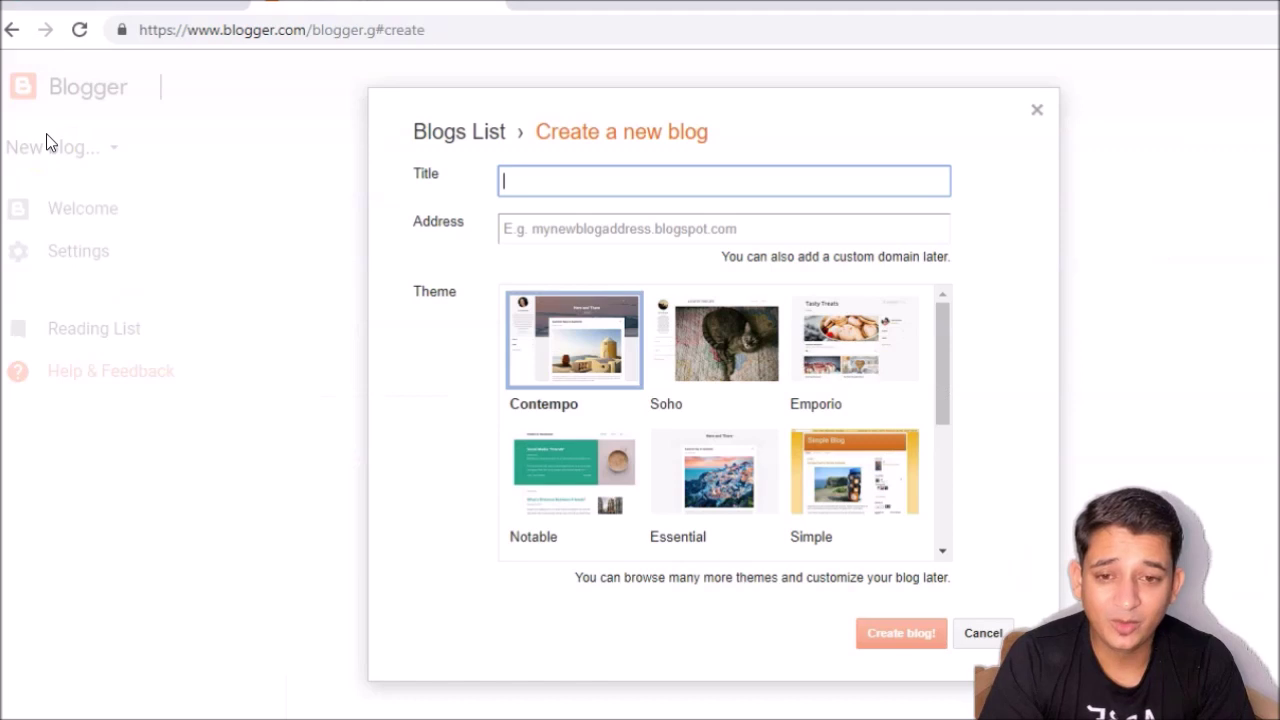
- Title the new blog MD DUBAI and give it the address MYDUBAIWEB.blogspot.com
left_click(519, 184)
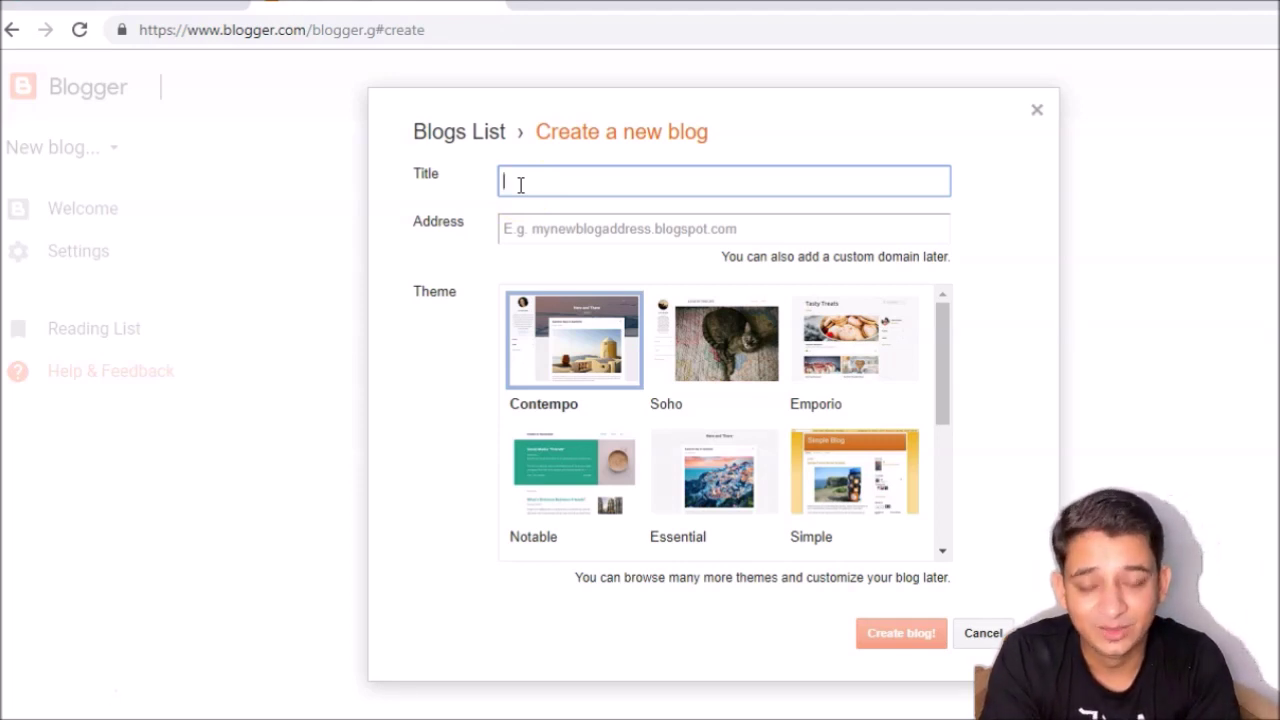
type("MB DUBAI")
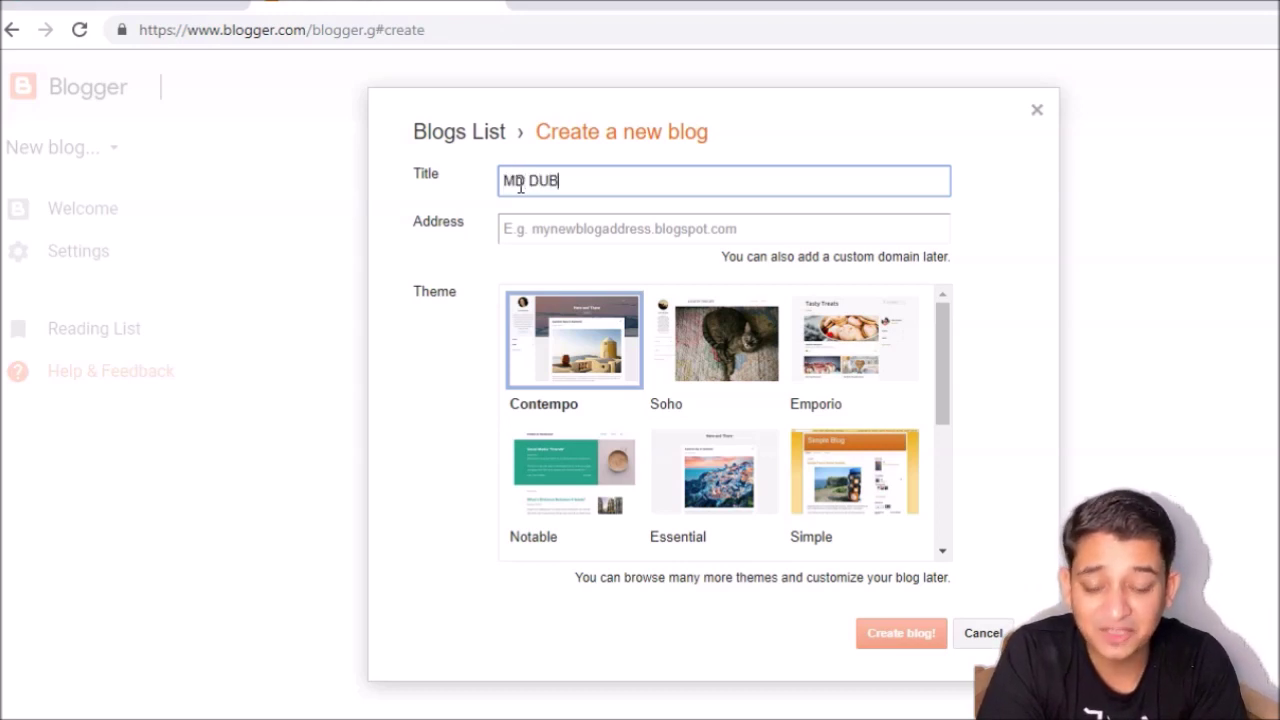
left_click(563, 232)
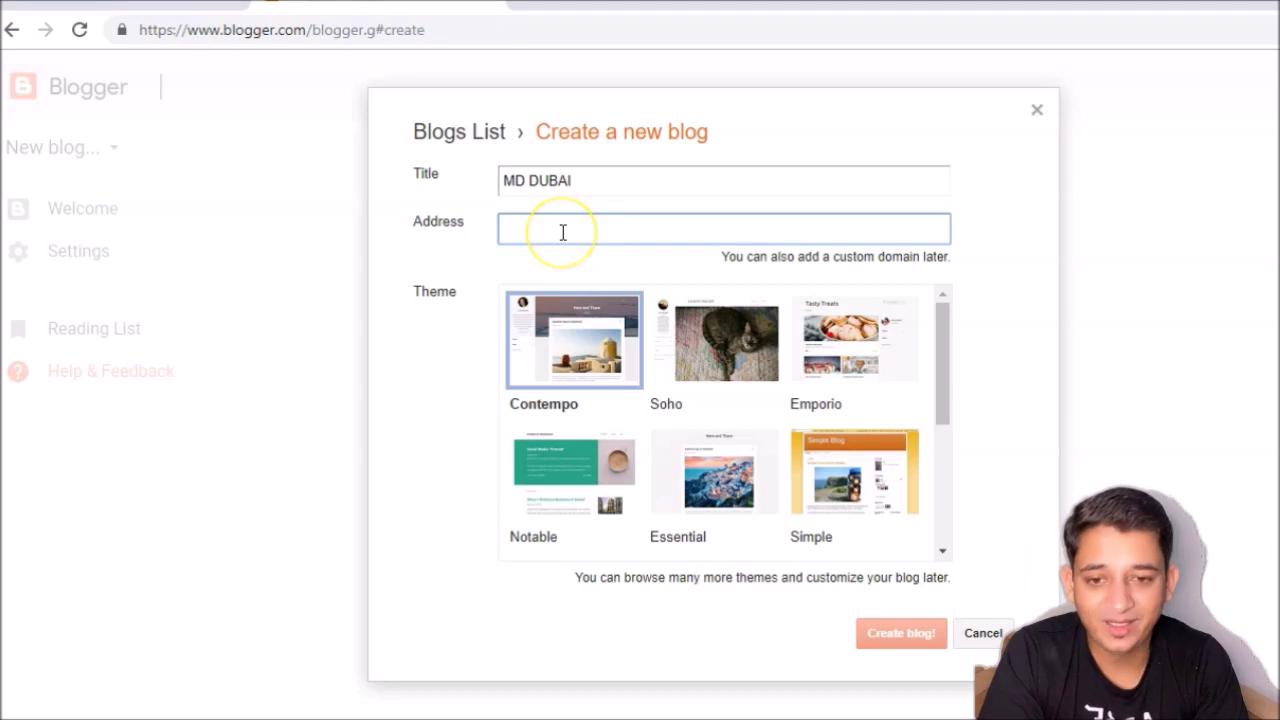
left_click(926, 229)
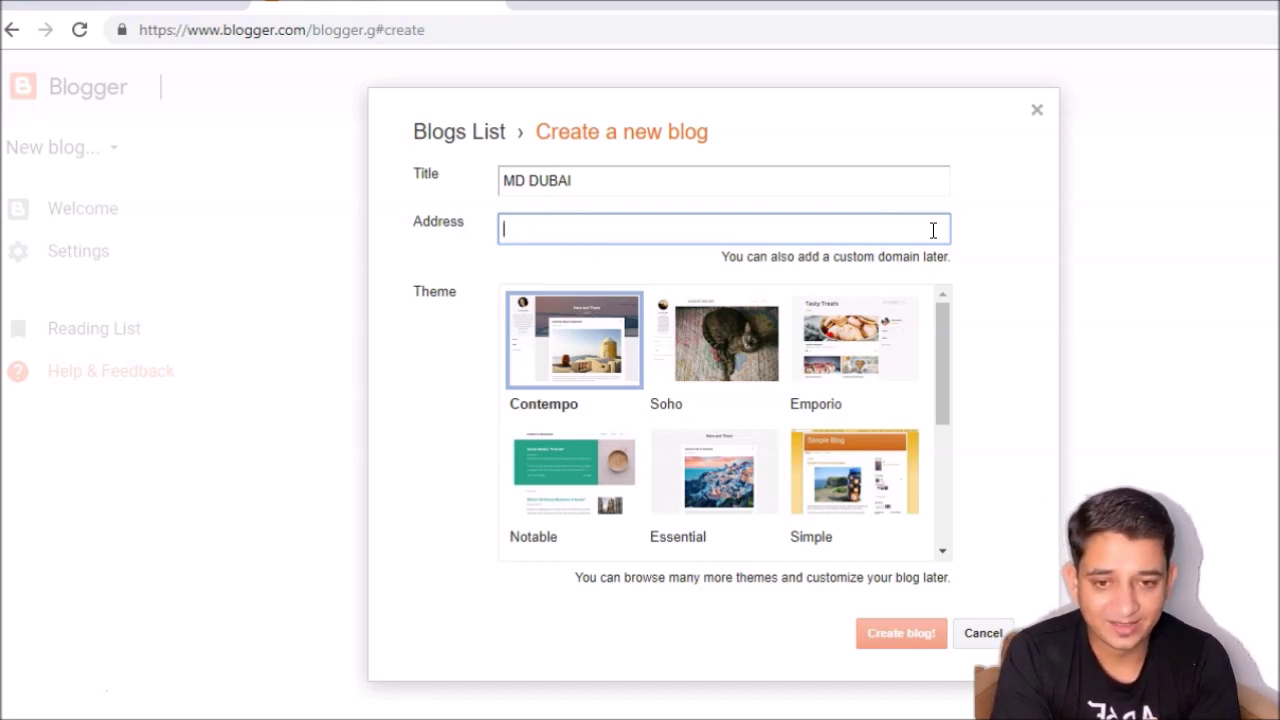
type("MYDUBAILIFE")
left_click(598, 232)
key("BackSpace")
key("BackSpace")
key("BackSpace")
key("BackSpace")
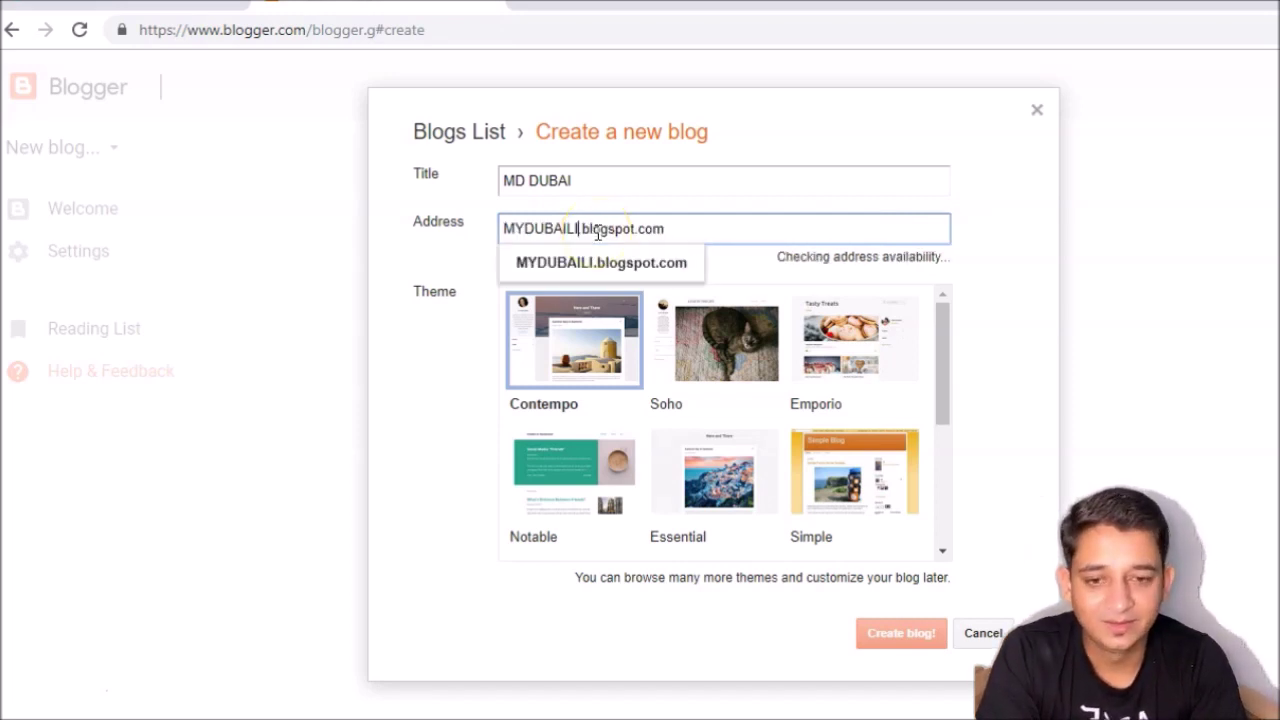
type("WEB")
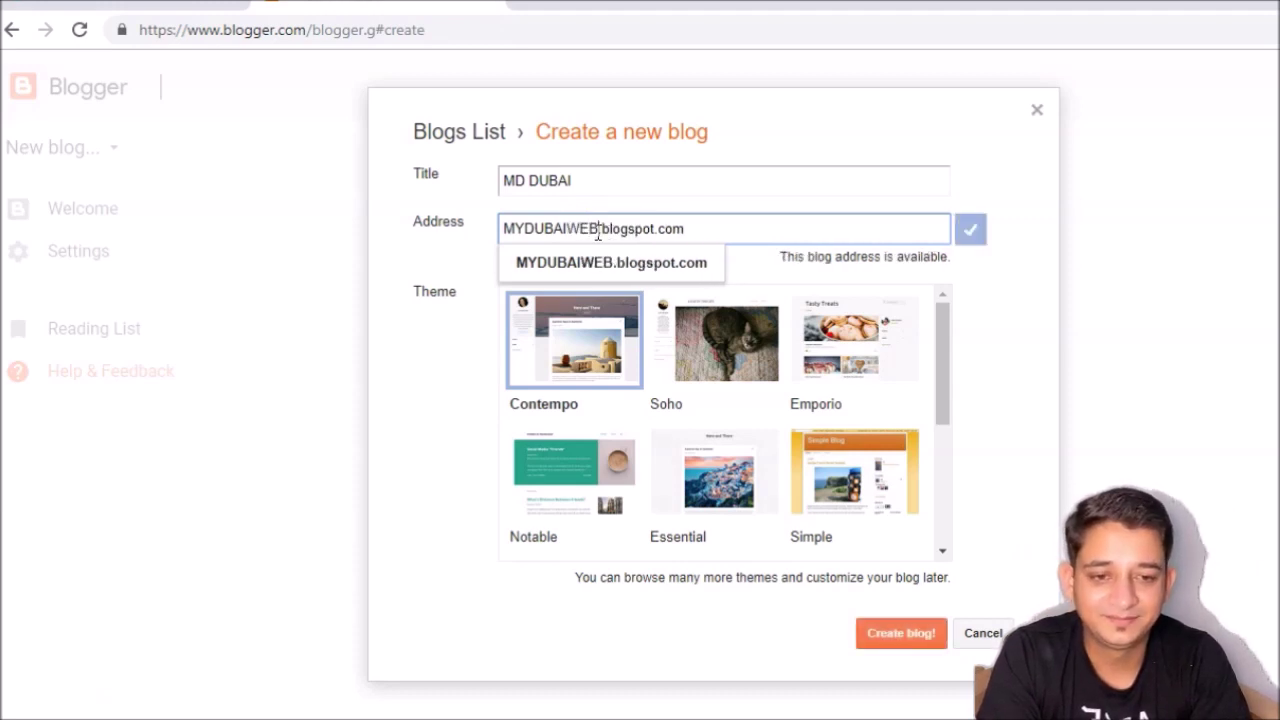
left_click(590, 263)
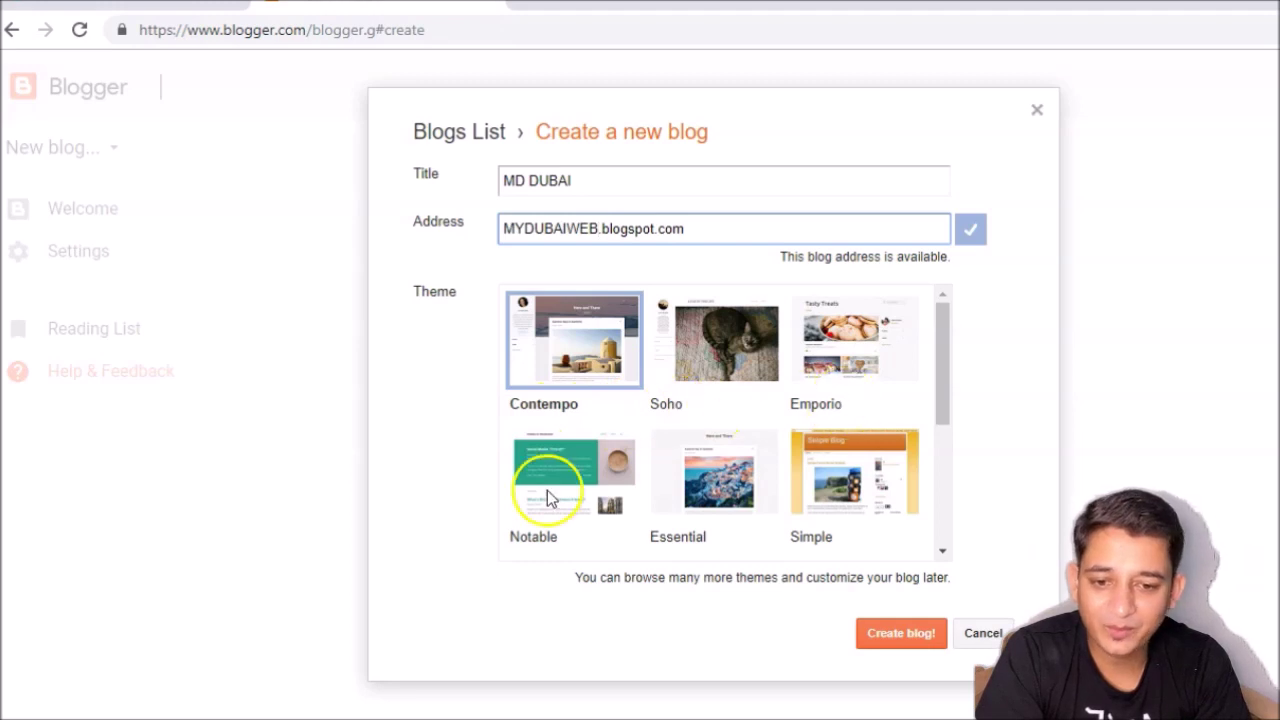
- Look over the available themes and create the blog with the Contempo theme
left_click_drag(932, 391, 940, 356)
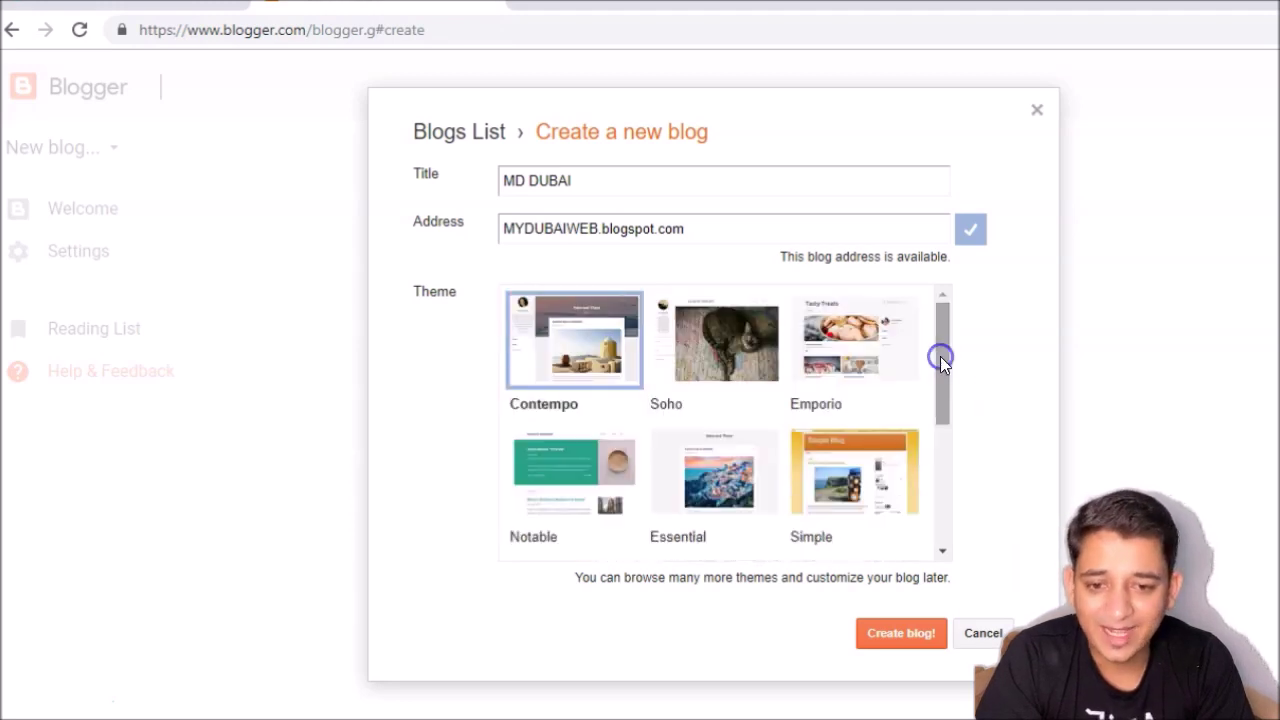
left_click(884, 634)
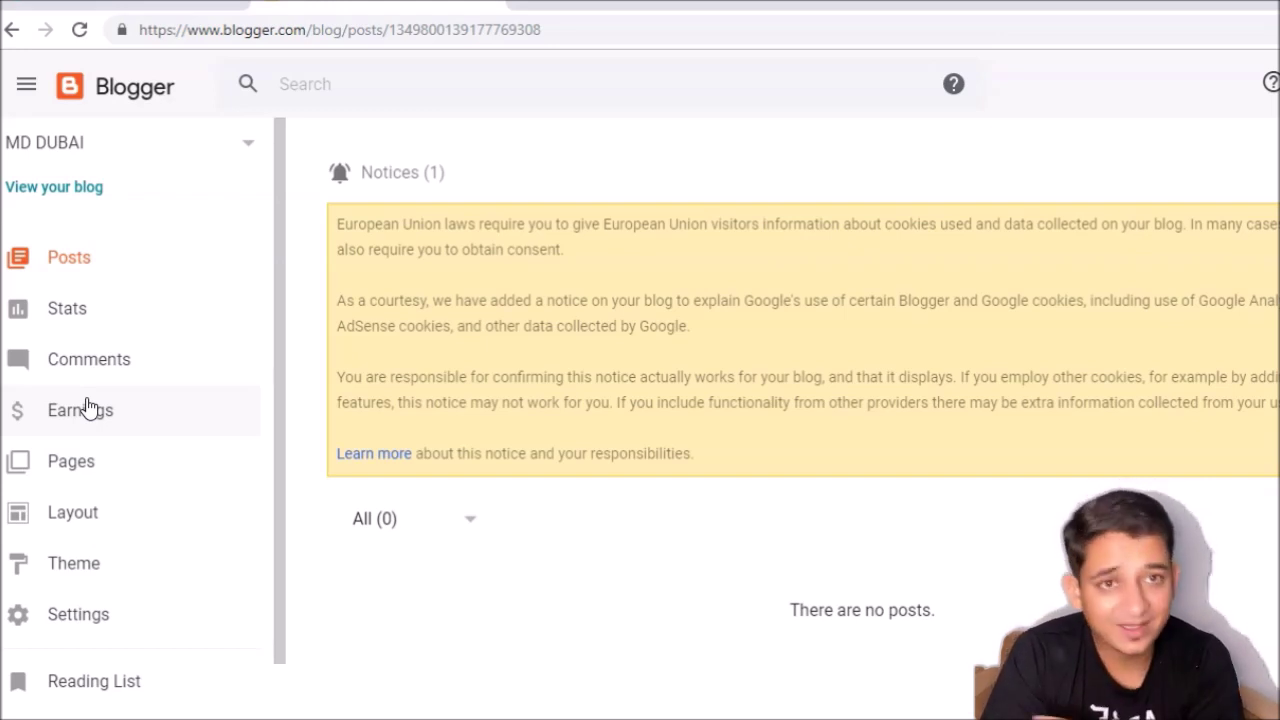
- Go to the blog's pages and start a new page, ready for its title
left_click(76, 466)
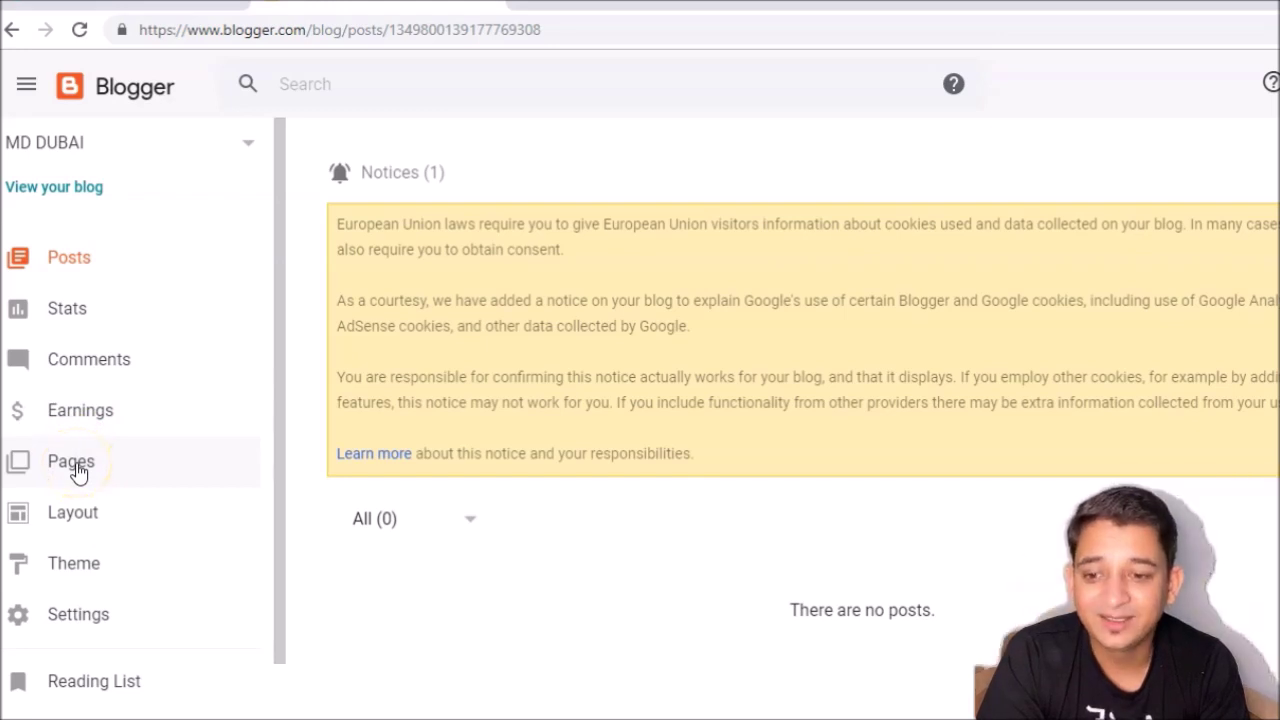
left_click(76, 466)
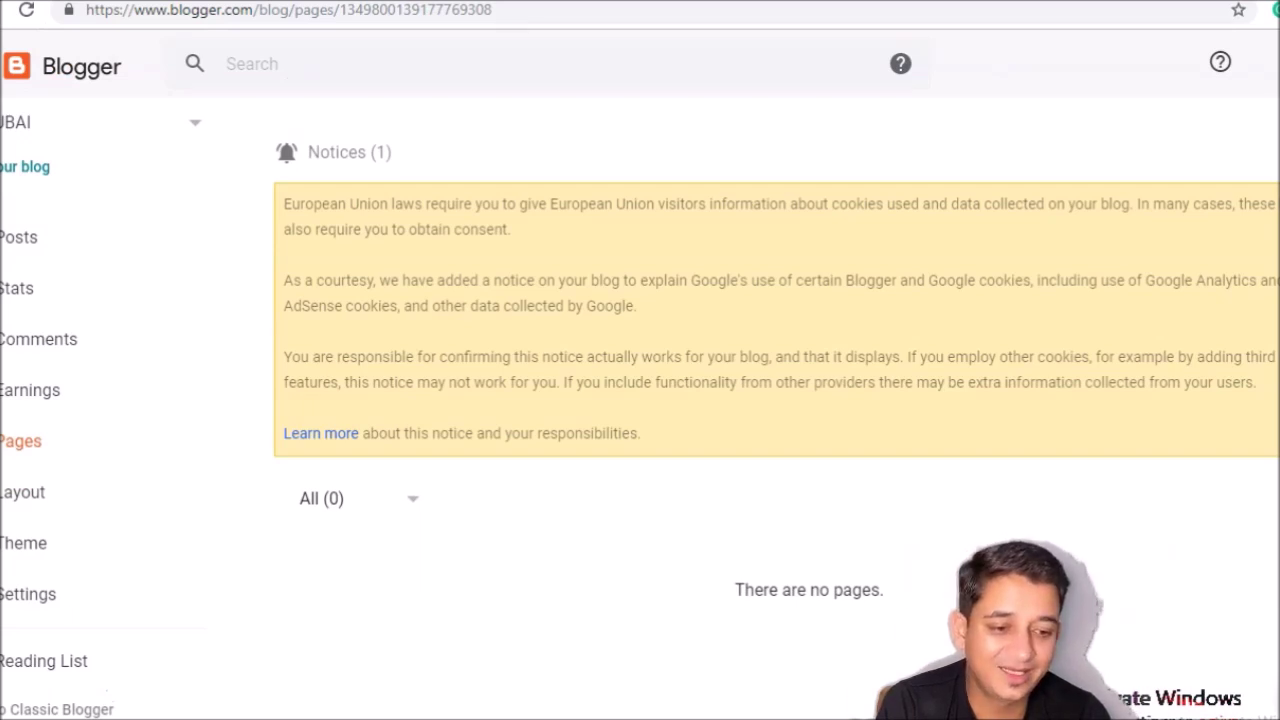
left_click(30, 712)
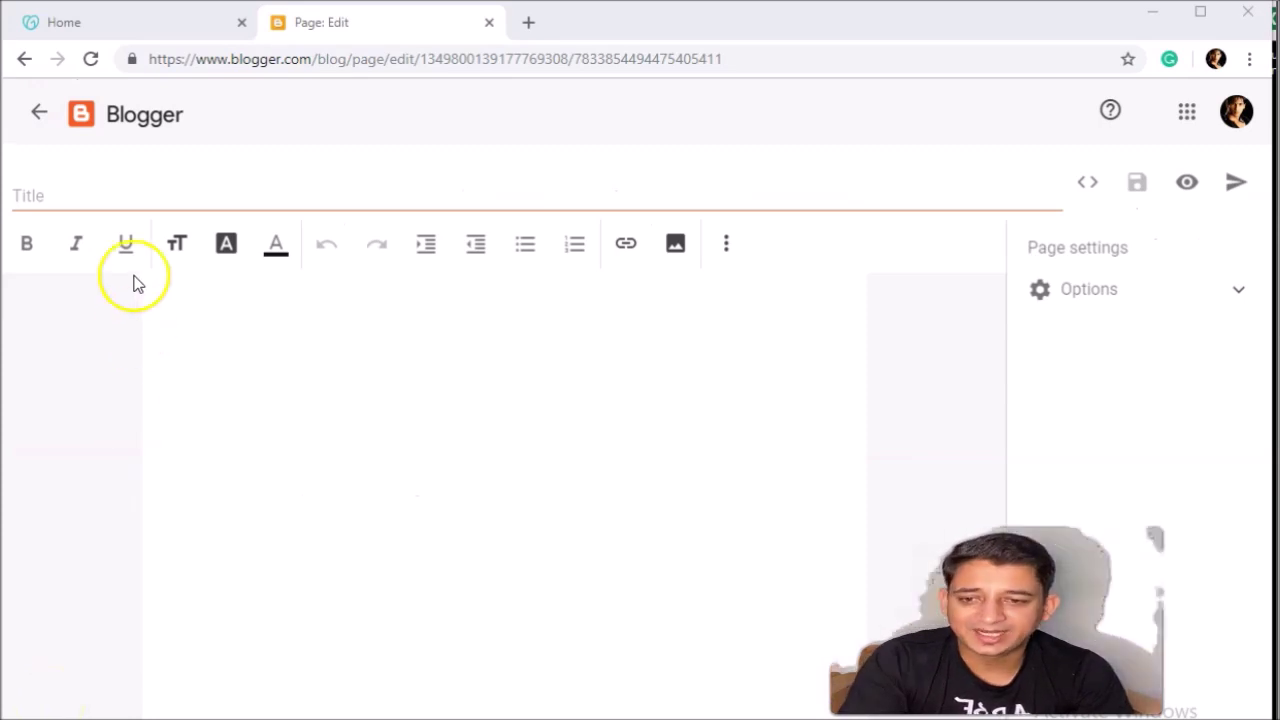
left_click(106, 197)
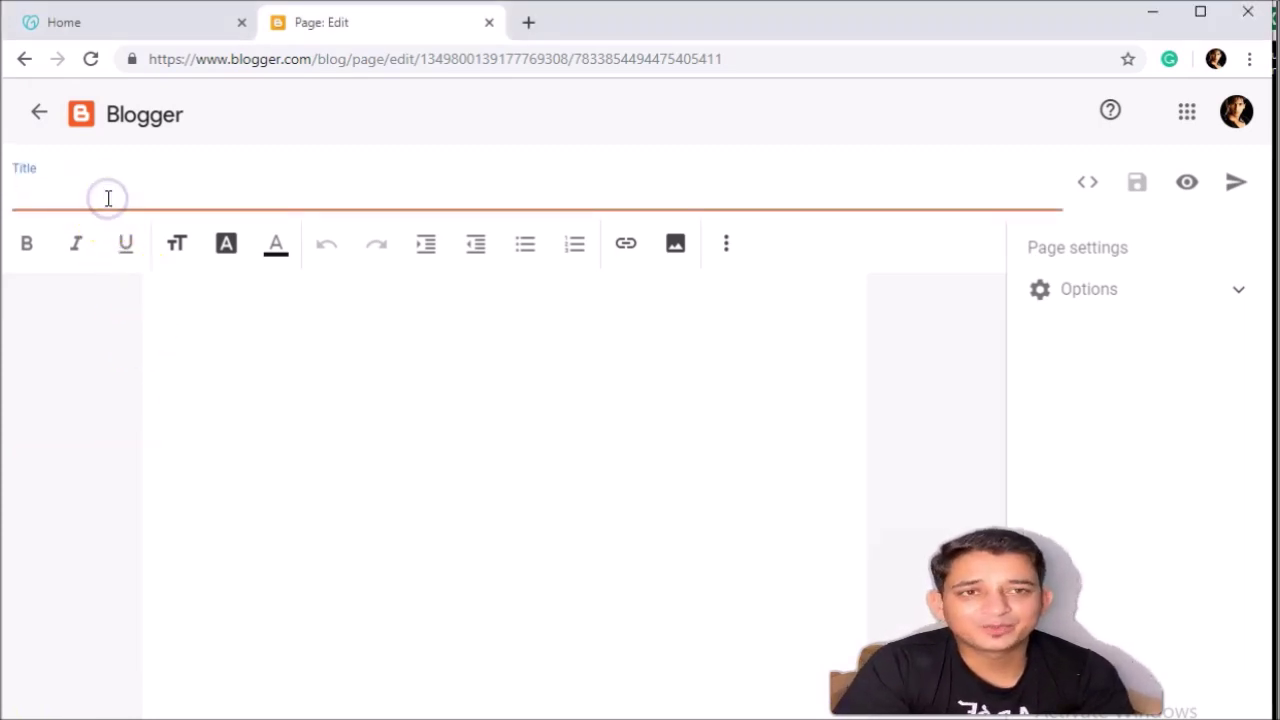
type("HOME")
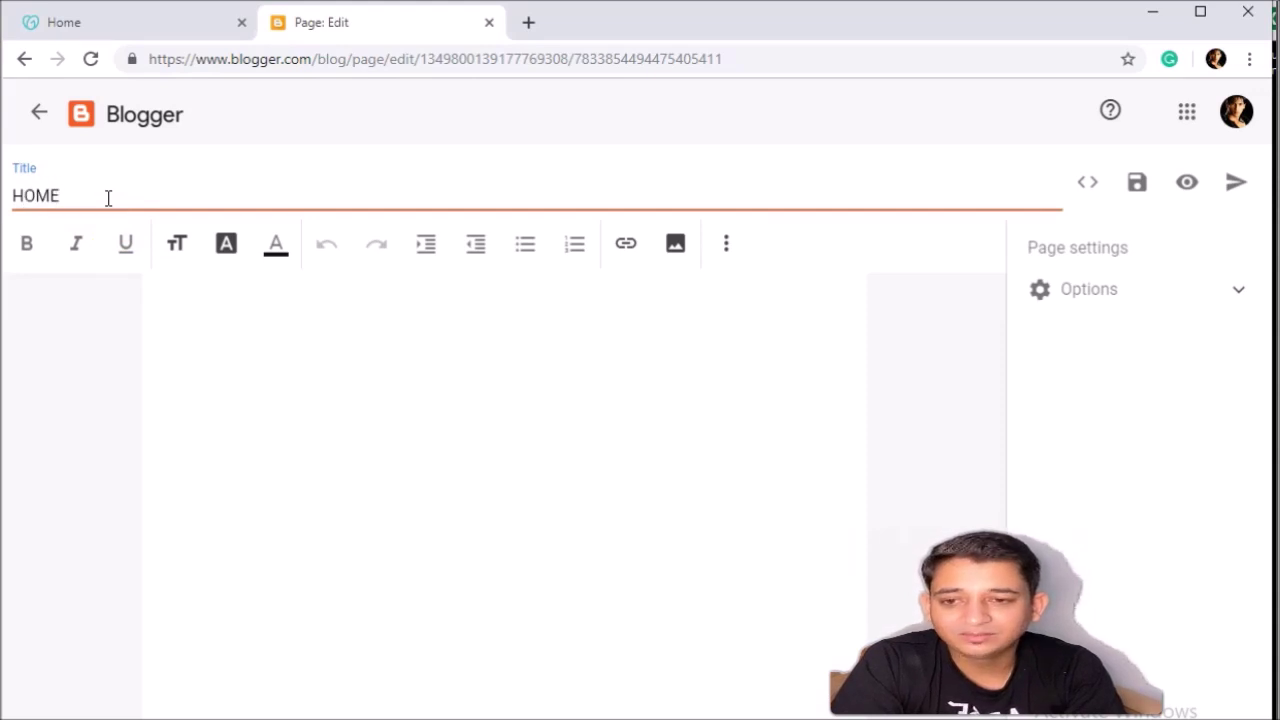
key("BackSpace")
key("BackSpace")
key("BackSpace")
key("BackSpace")
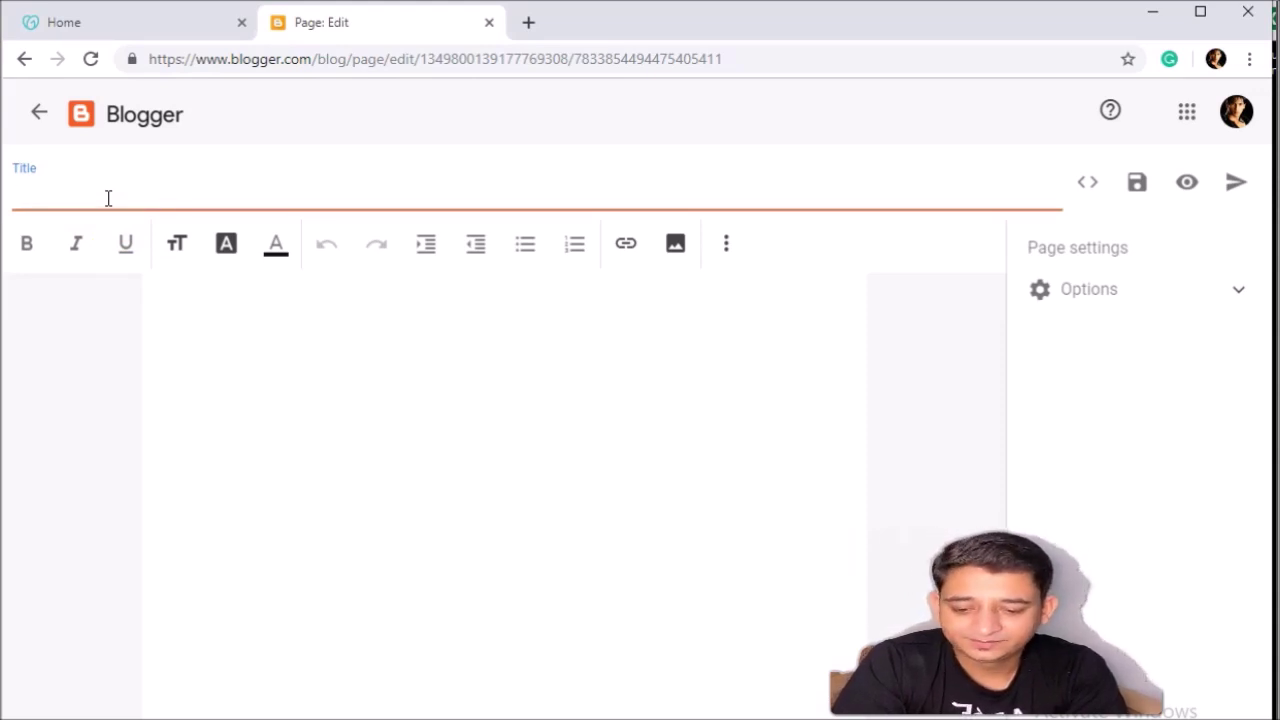
- Title the new page ABOUT US and write mydubai.life as its body text
type("ABOUT US")
left_click(226, 346)
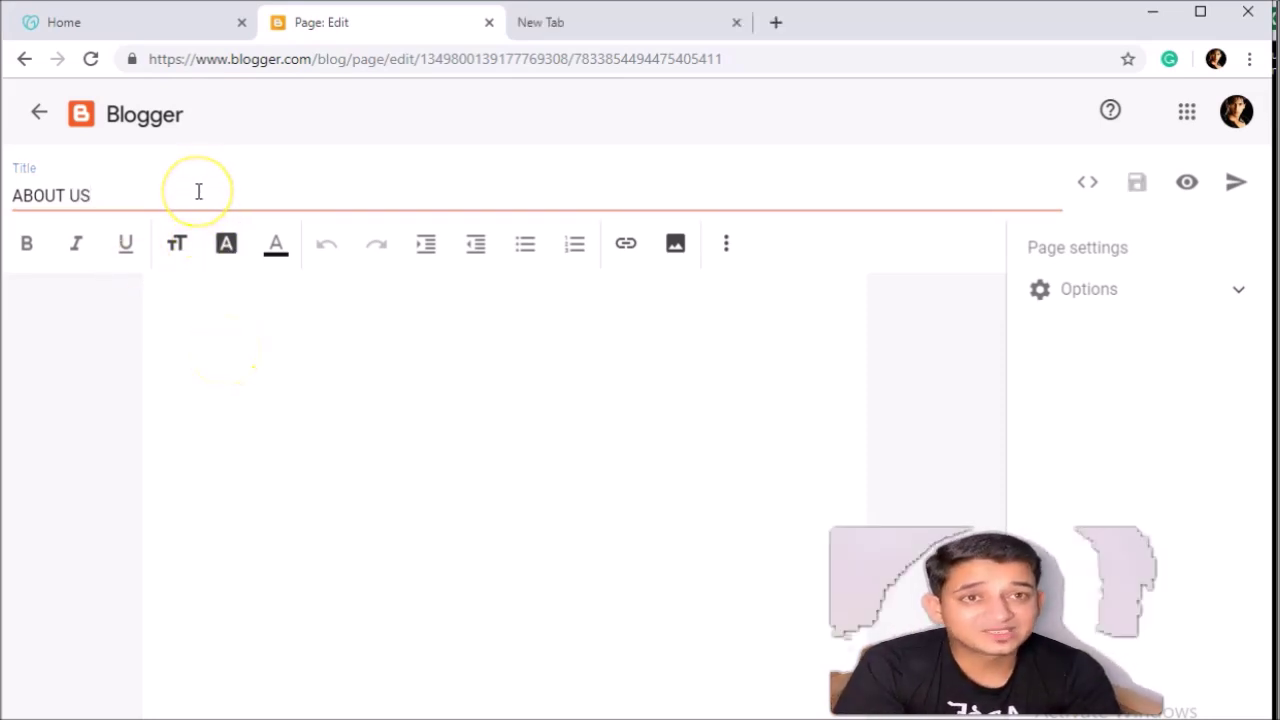
left_click(199, 192)
left_click(226, 340)
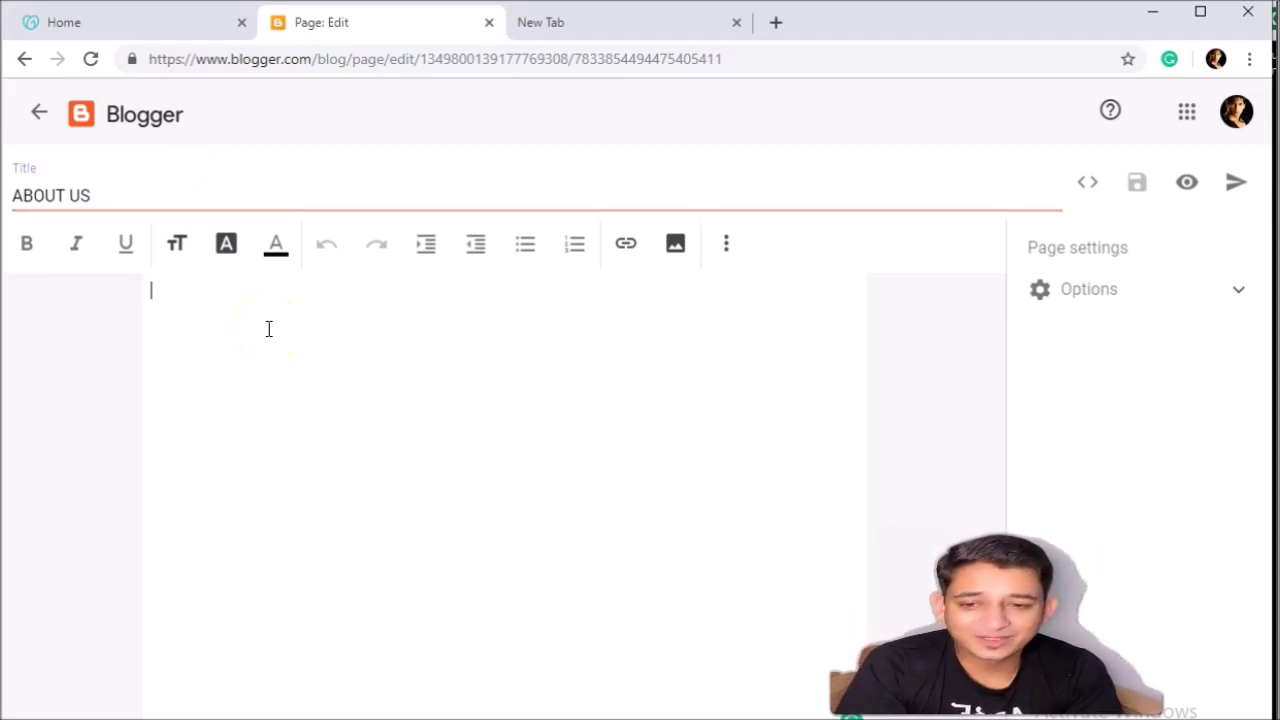
type("mydubai.life")
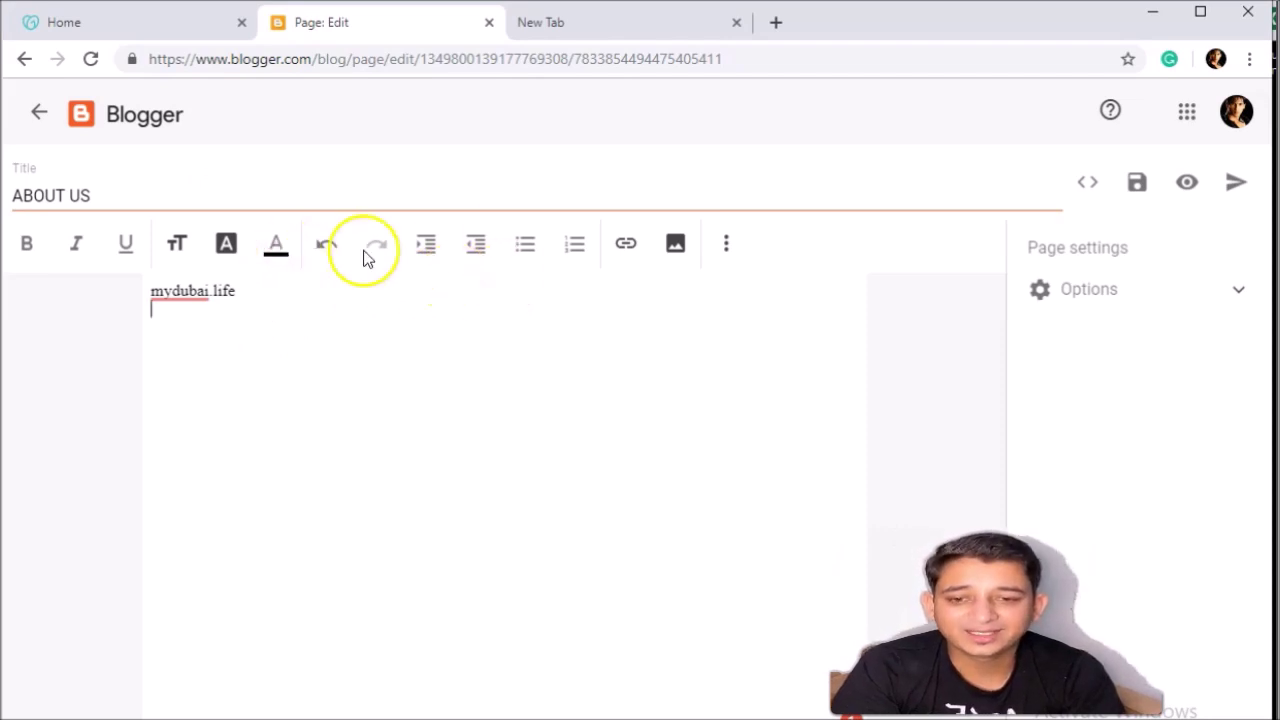
- Insert an image below the text of the ABOUT US page and publish the page
left_click(684, 249)
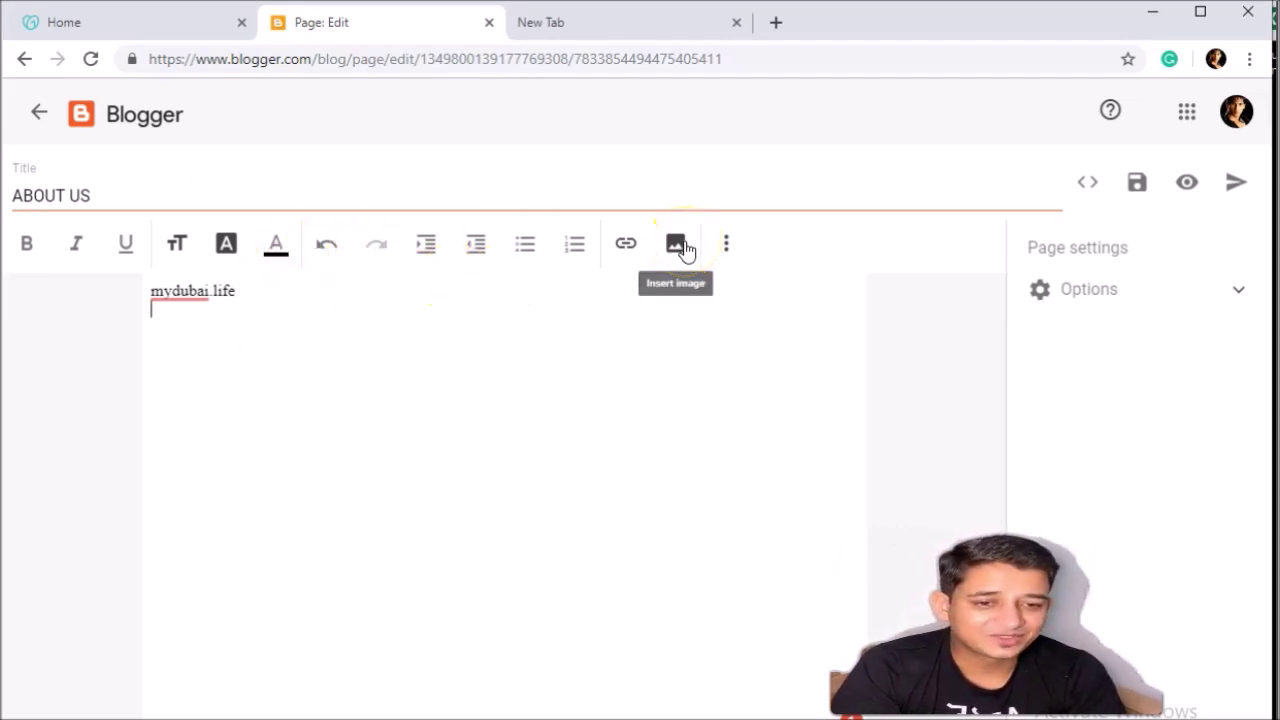
left_click(684, 249)
left_click(760, 418)
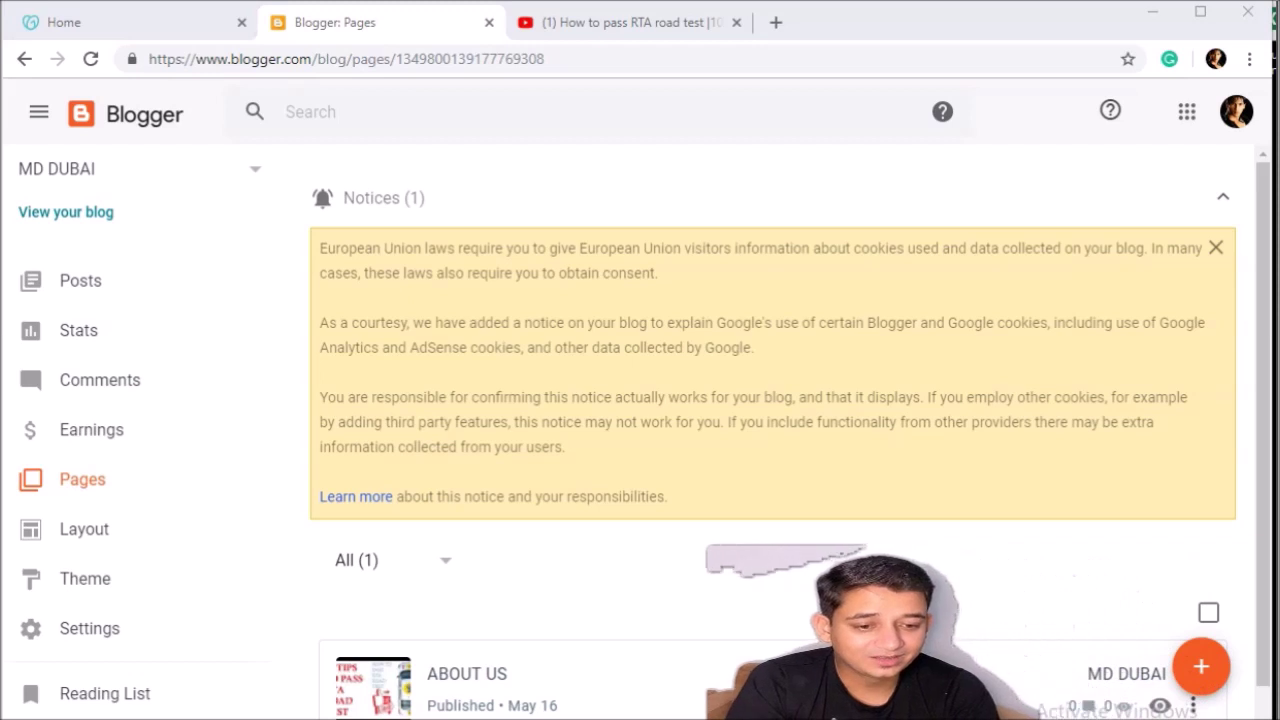
- Examine the MyDubai blog's list of pages and the content of its SMART YARD TEST page, then return to the list
left_click(1207, 678)
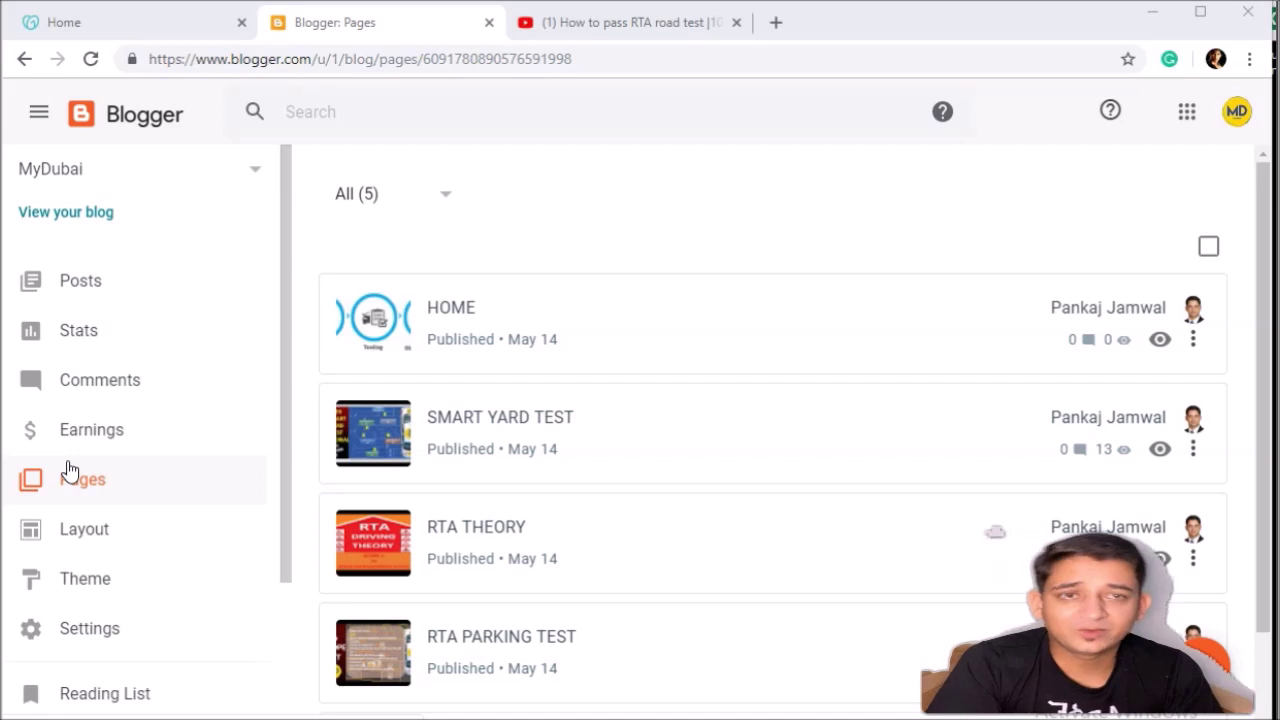
left_click(68, 470)
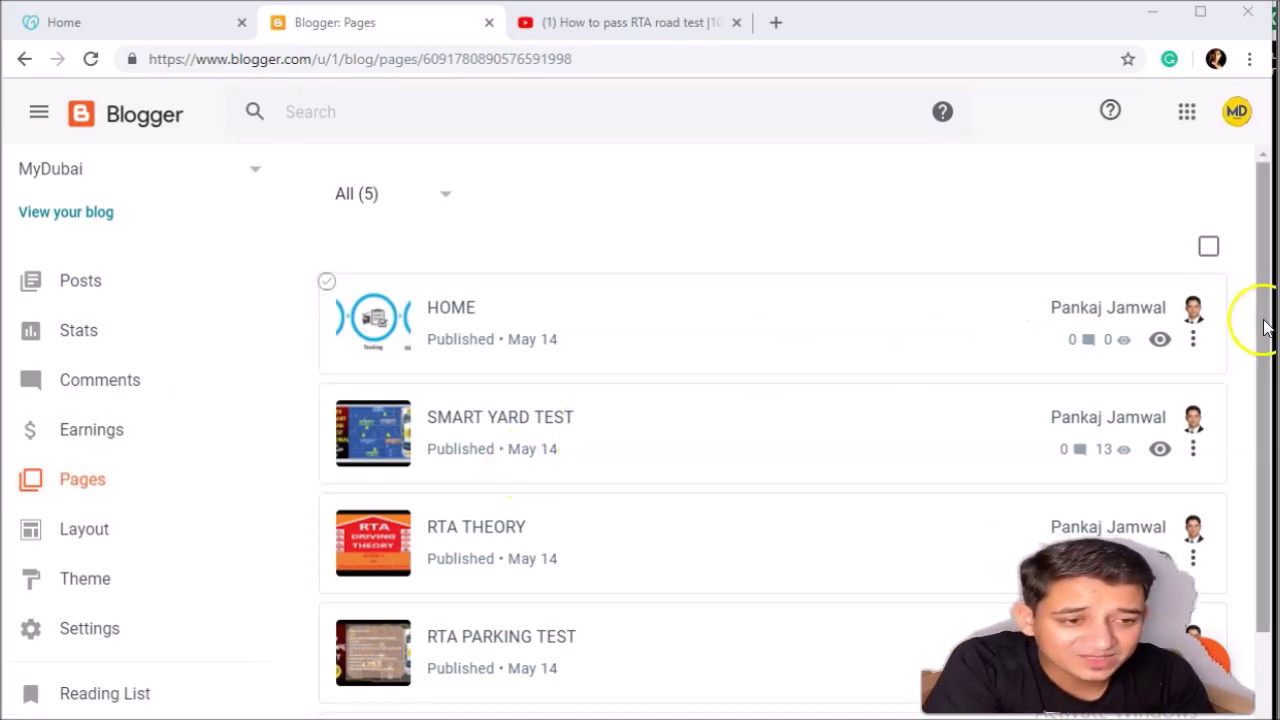
scroll(1263, 325, "down", 1)
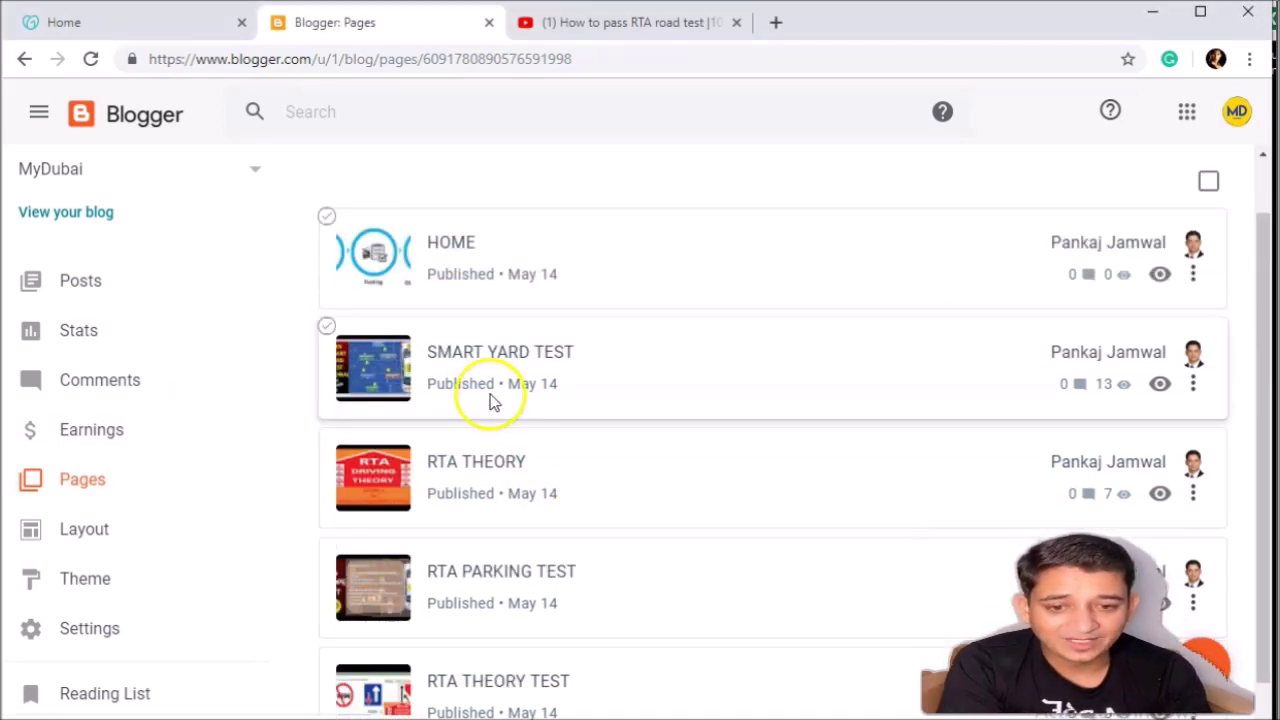
left_click(493, 357)
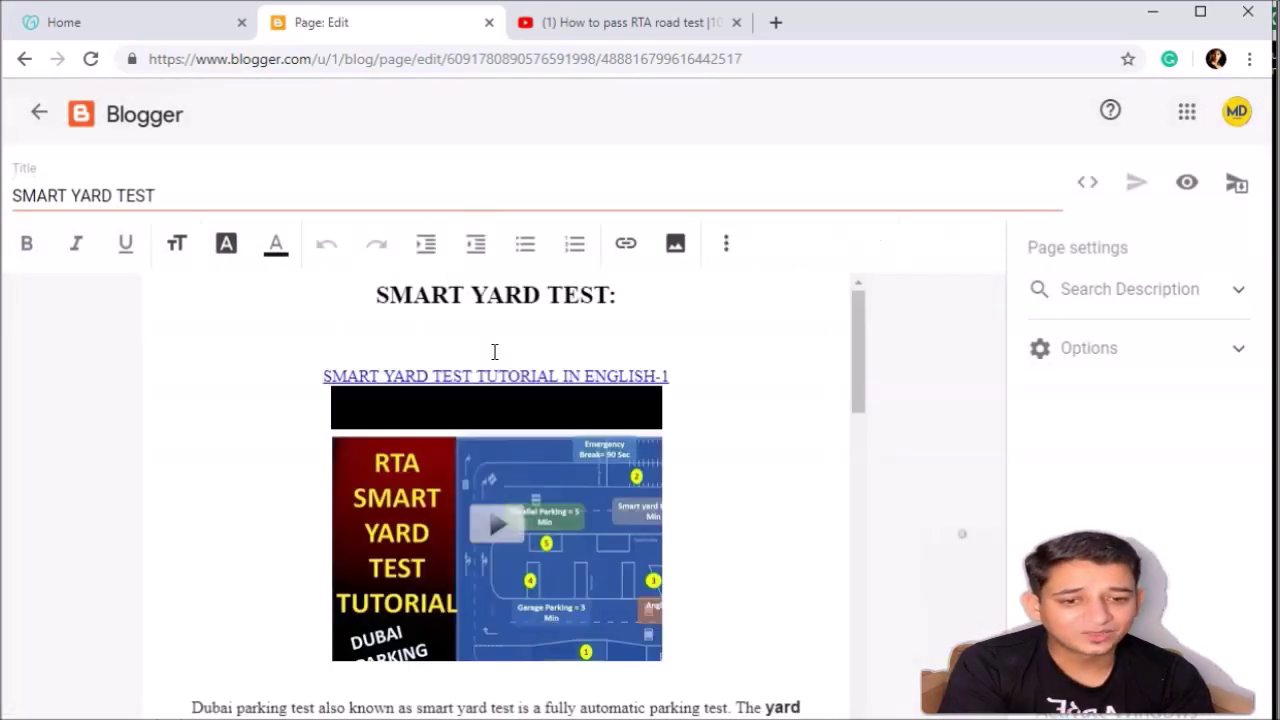
mouse_move(857, 340)
left_mouse_down()
mouse_move(851, 671)
mouse_move(843, 347)
left_mouse_up()
left_click(39, 113)
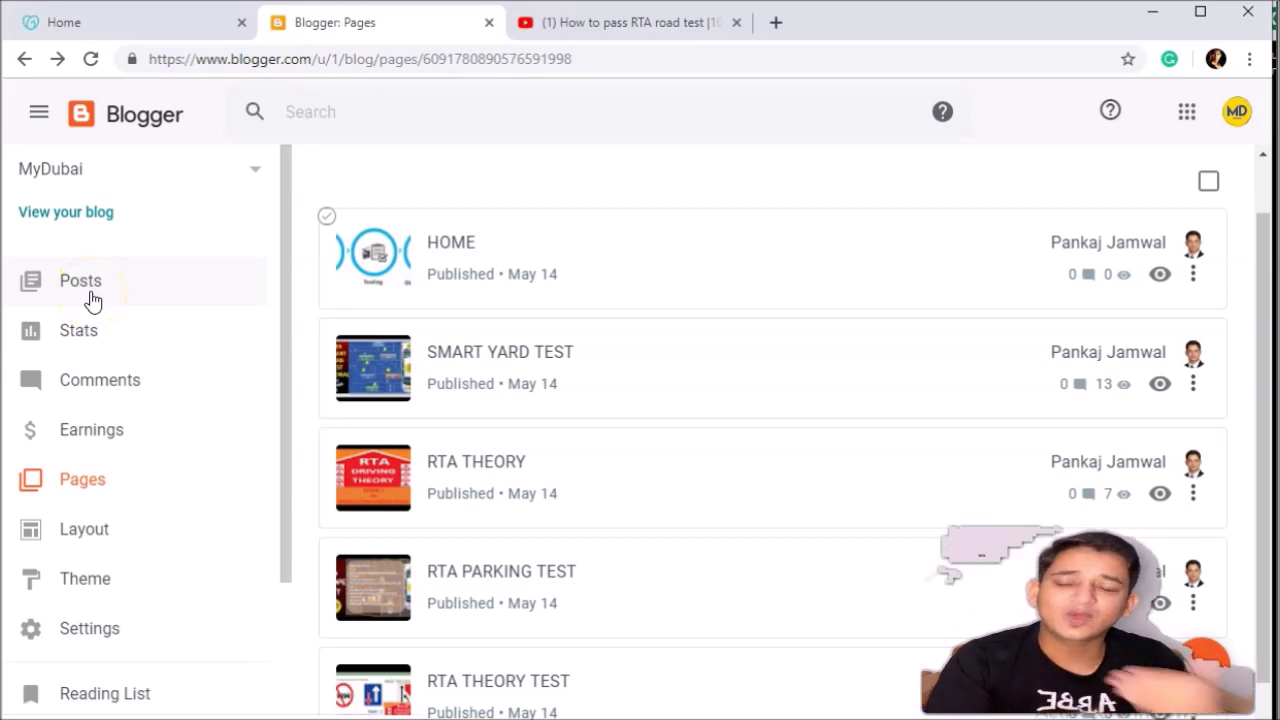
- Go to the MyDubai blog's posts and start a new post
left_click(92, 300)
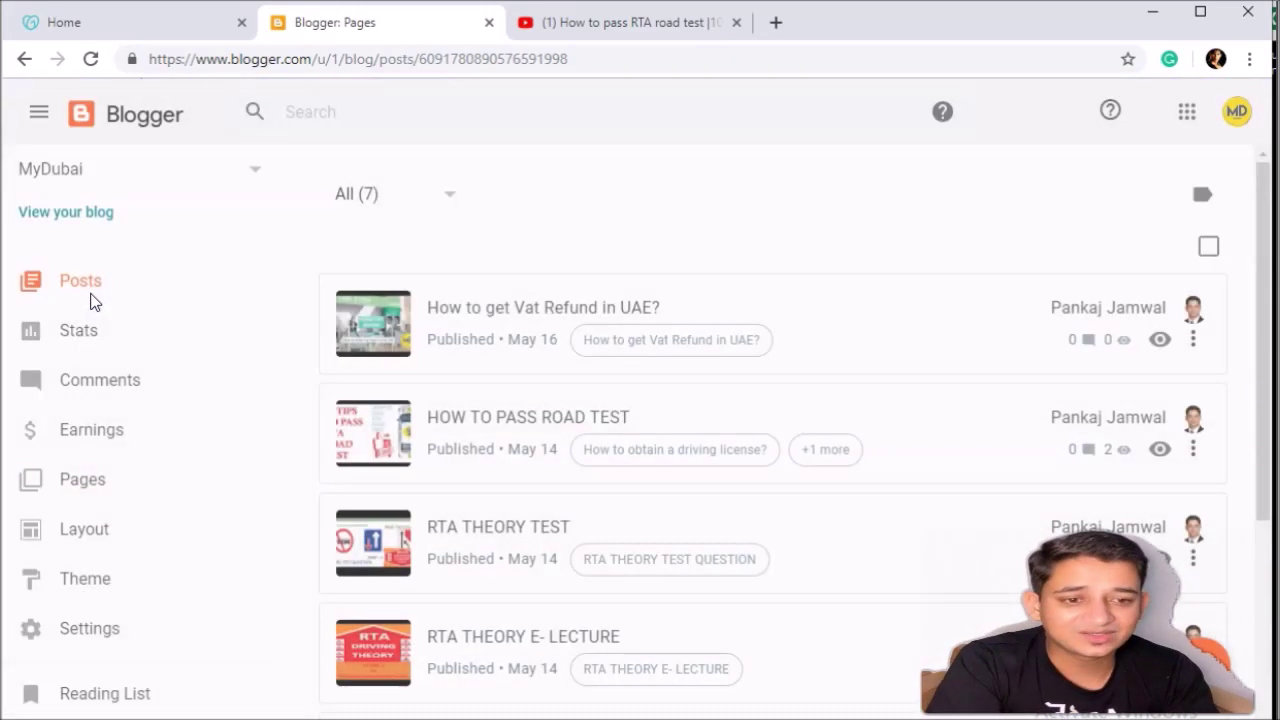
left_click(340, 292)
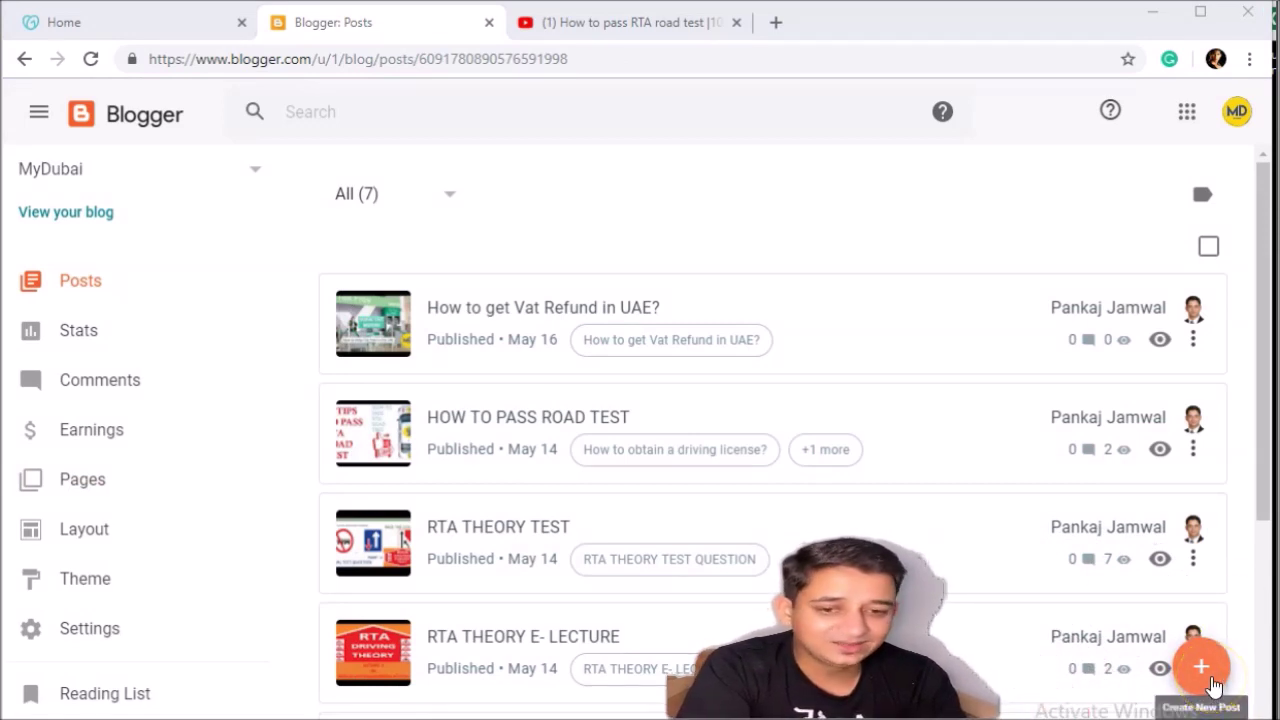
left_click(1211, 680)
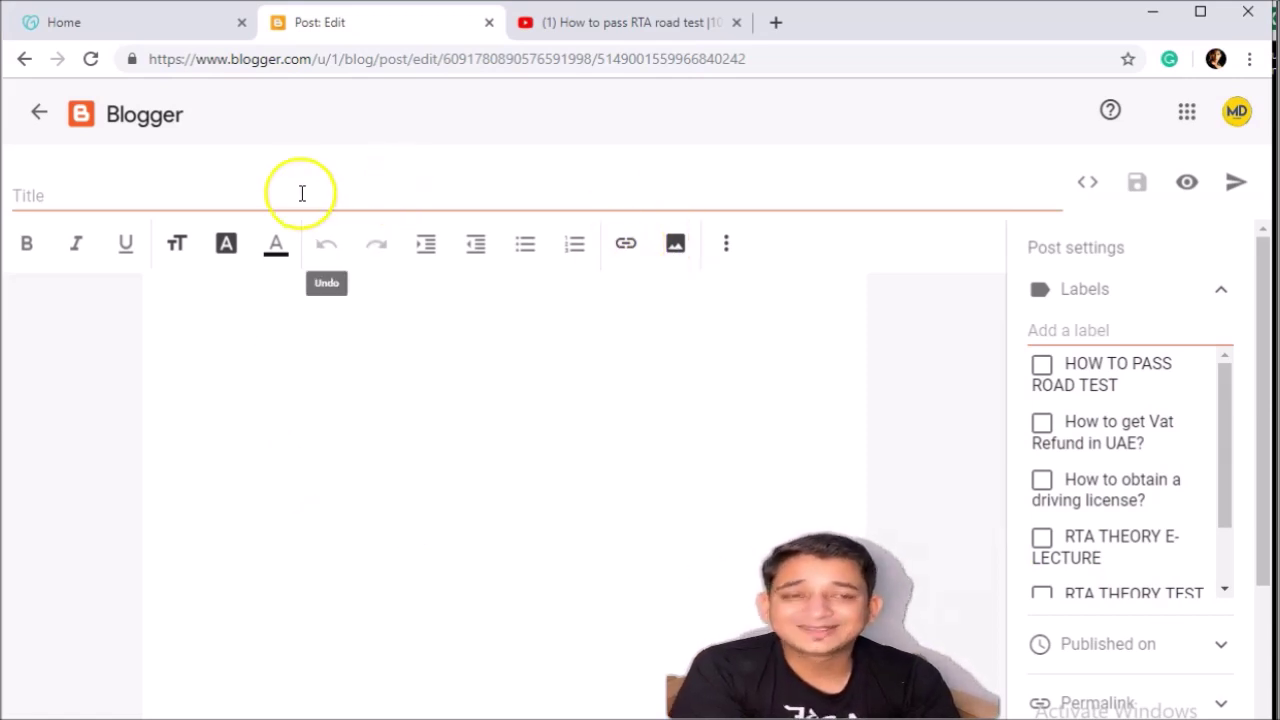
- Leave the new post without writing it and examine the MyDubai blog's layout gadgets and theme
left_click(38, 117)
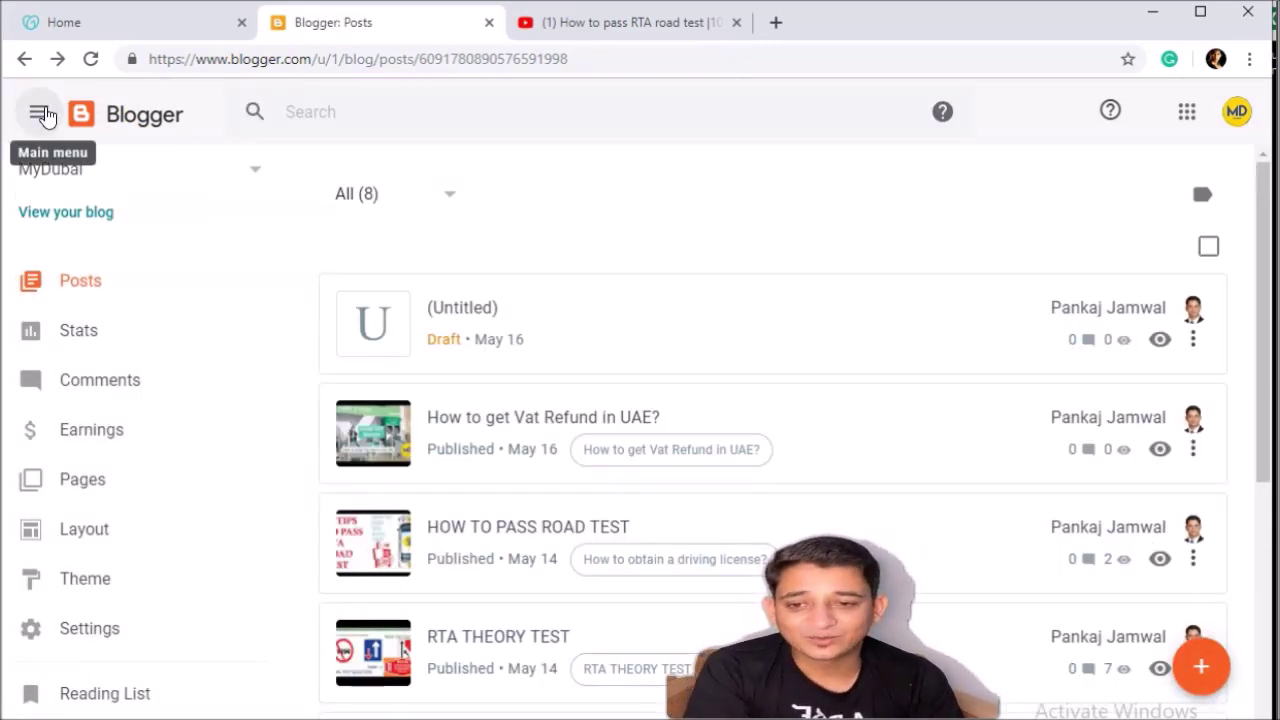
left_click(90, 529)
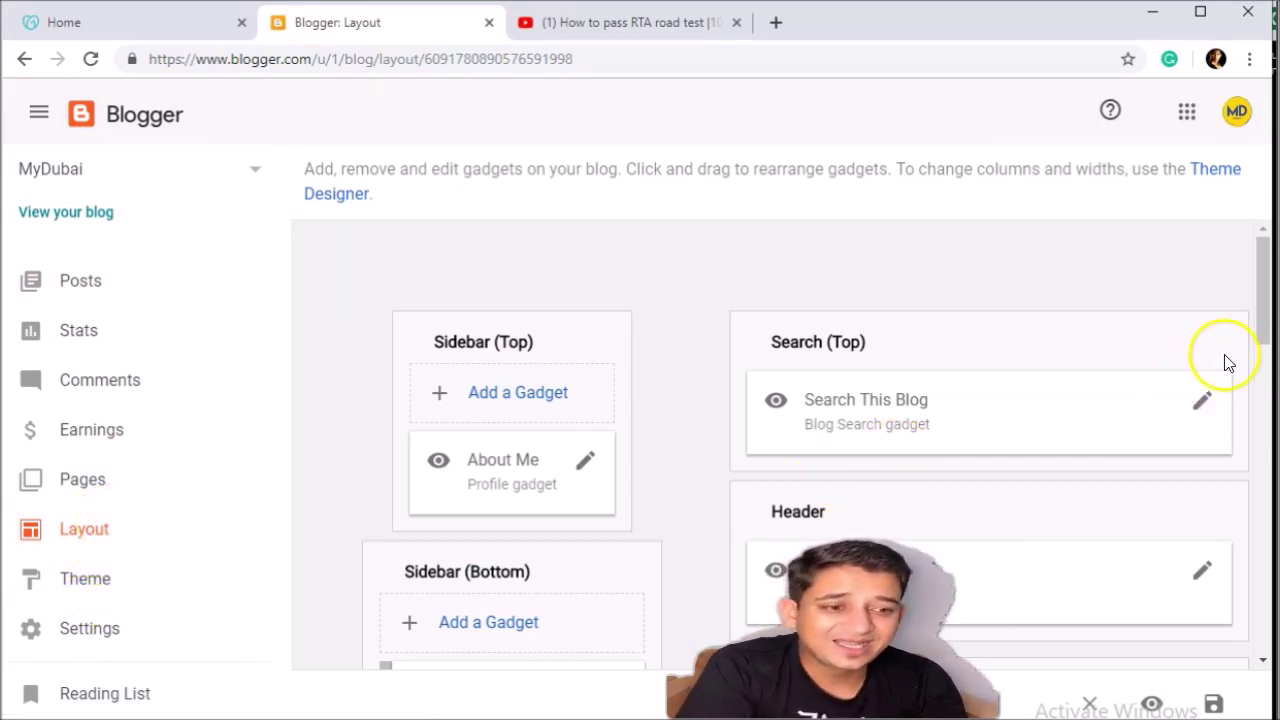
mouse_move(1266, 257)
left_mouse_down()
mouse_move(1266, 315)
mouse_move(1266, 251)
left_mouse_up()
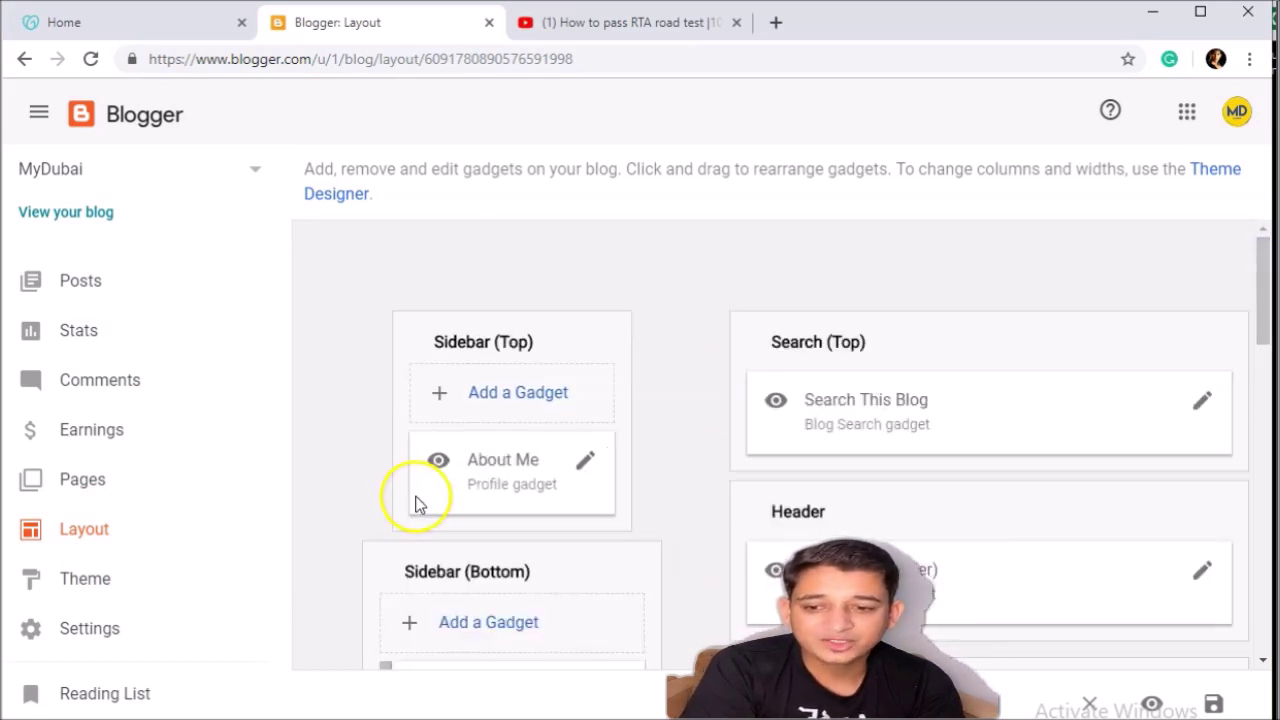
left_click(86, 577)
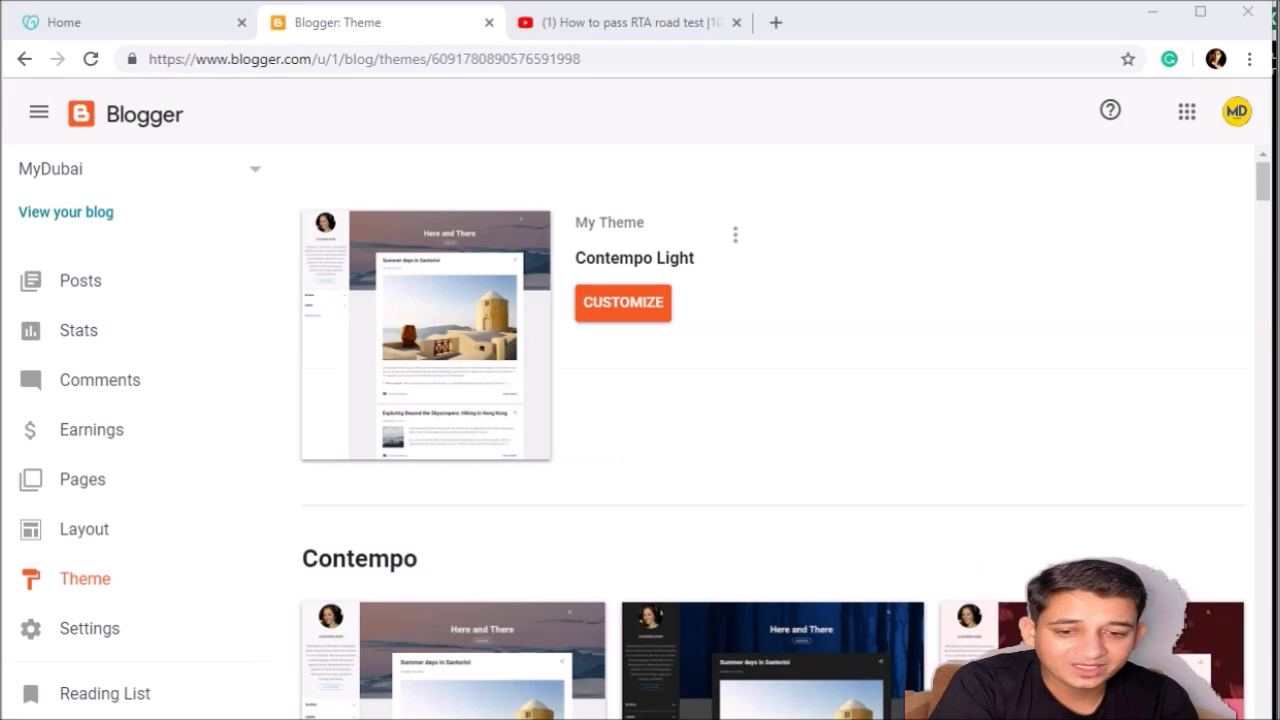
left_click(24, 58)
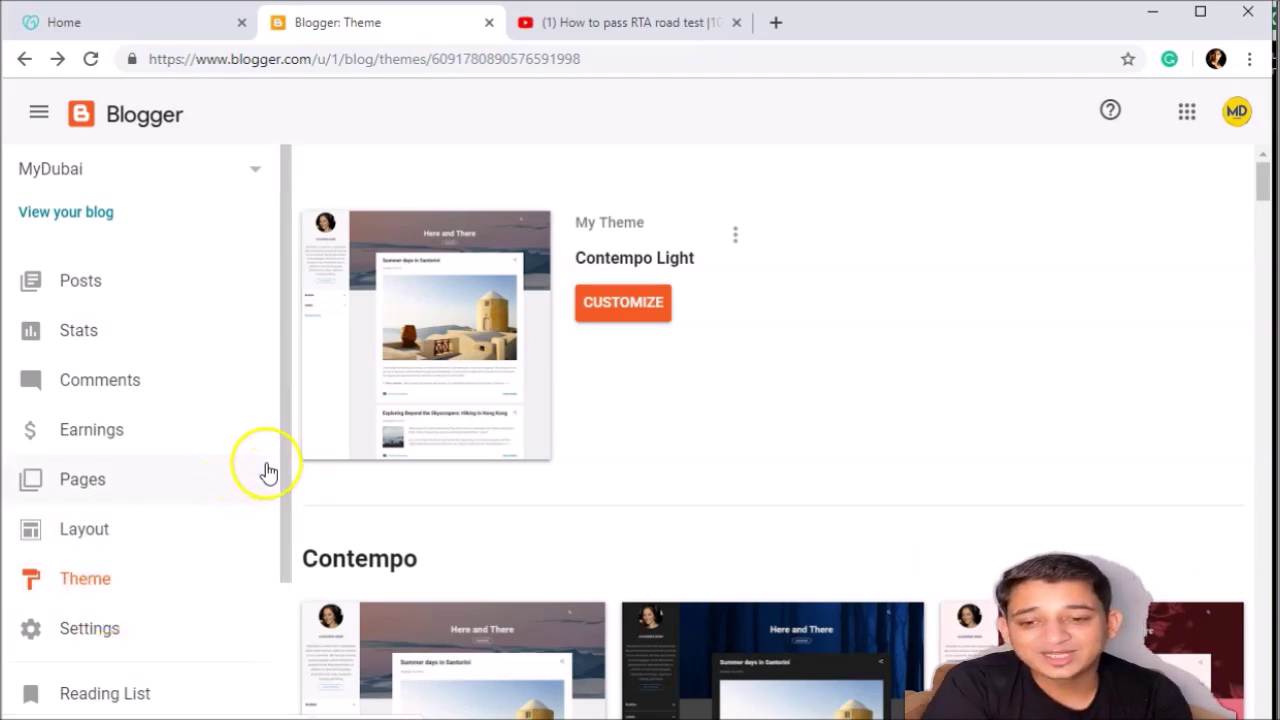
- Open the MyDubai blog's settings
left_click_drag(282, 461, 283, 532)
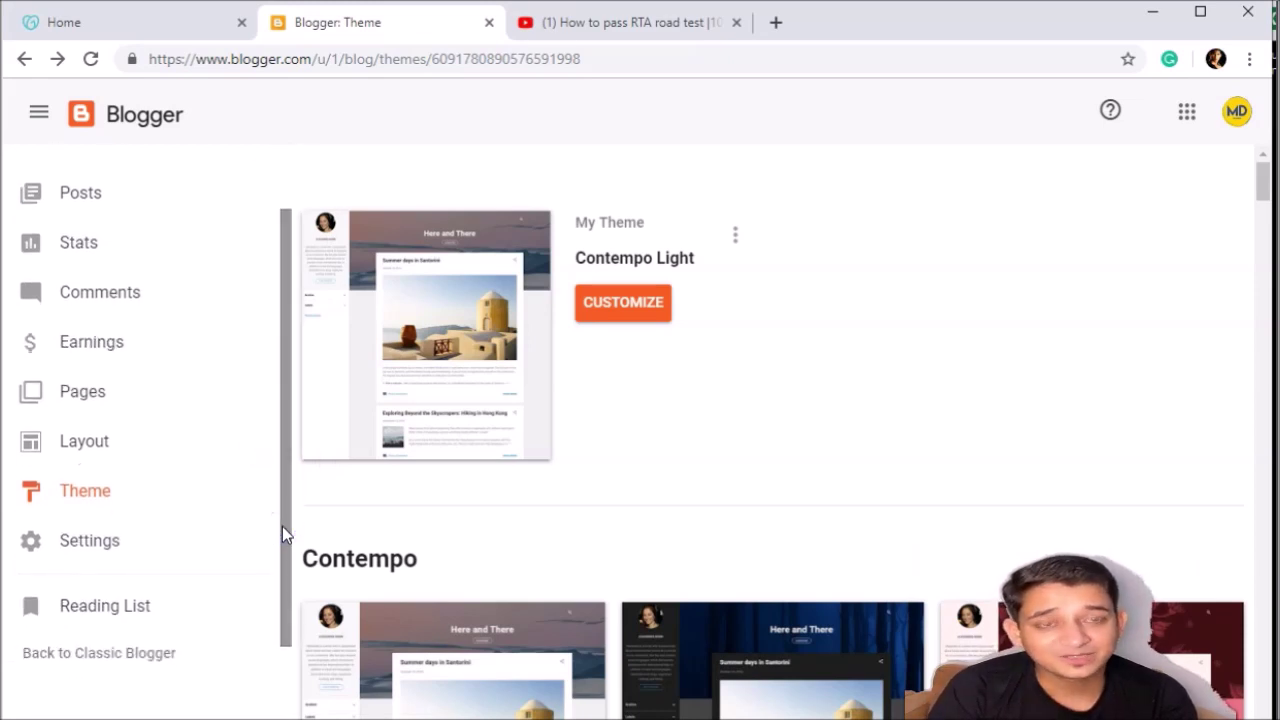
left_click(89, 548)
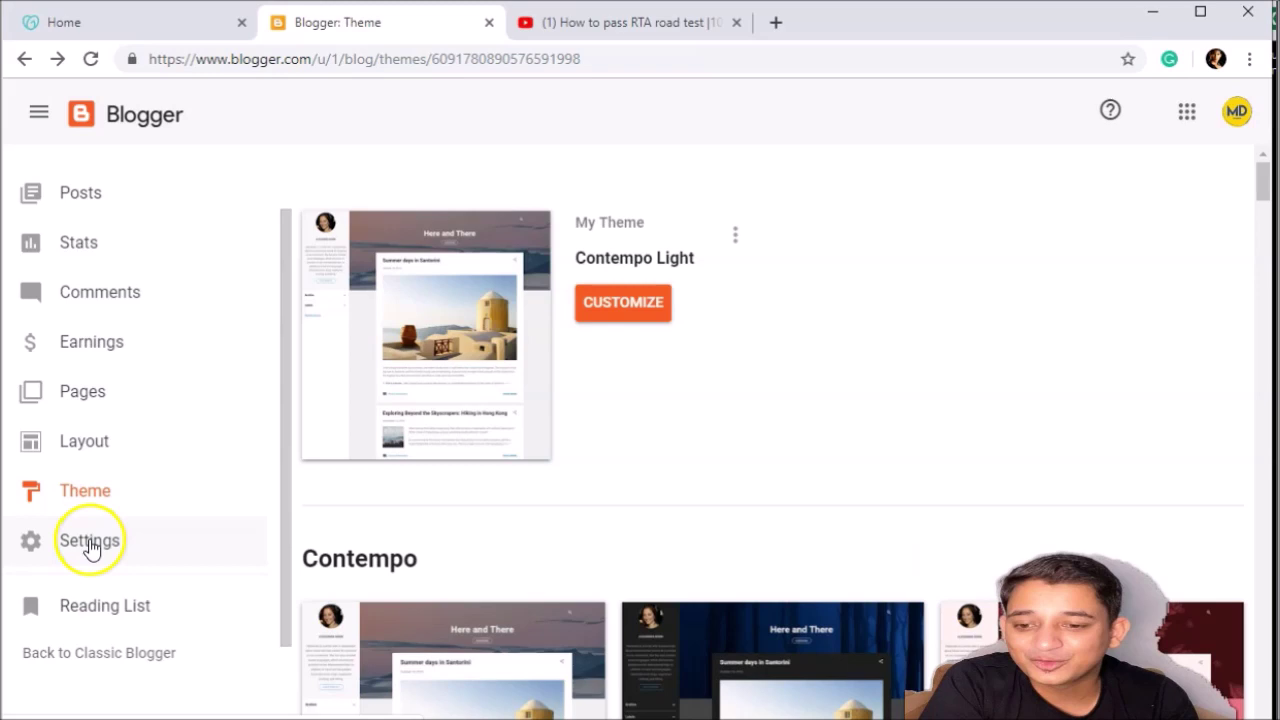